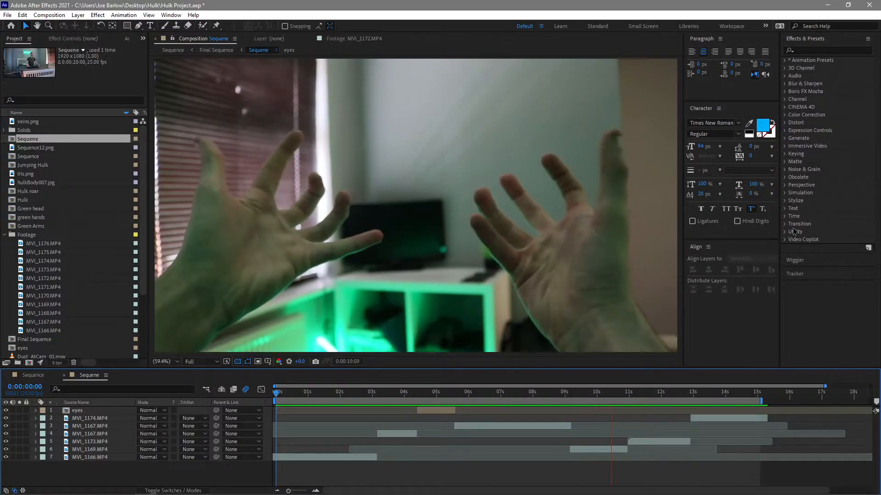
Step: Scrub the raw footage edit from the meditating shot to the eye close-up at about 5 seconds
{"action": "left_click_drag", "start_coordinate": [639, 395], "coordinate": [334, 399]}
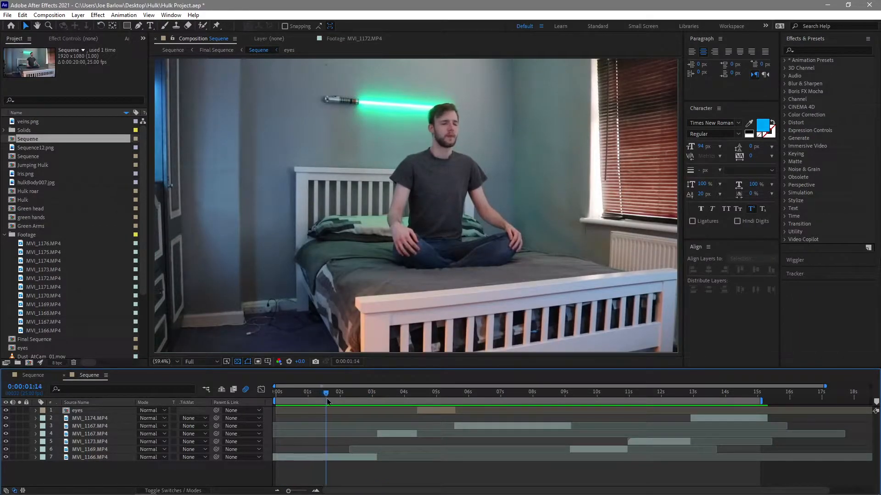
{"action": "left_click_drag", "start_coordinate": [354, 400], "coordinate": [288, 400]}
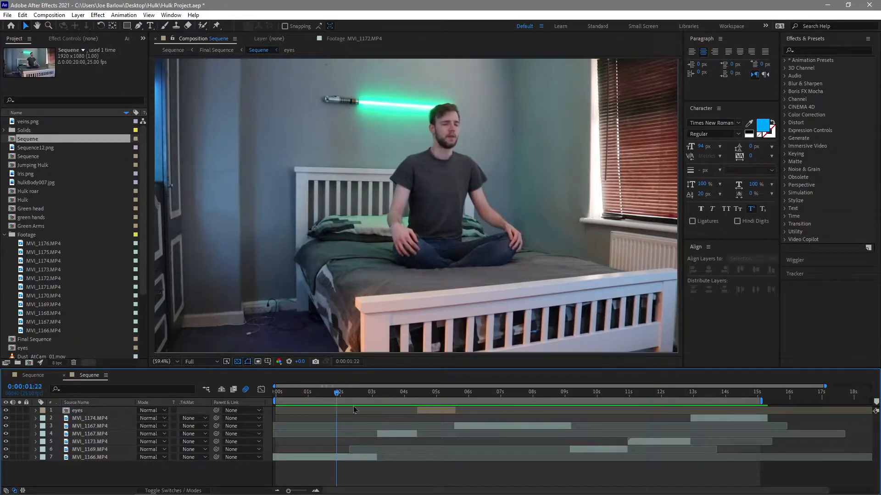
{"action": "left_click_drag", "start_coordinate": [370, 412], "coordinate": [437, 421]}
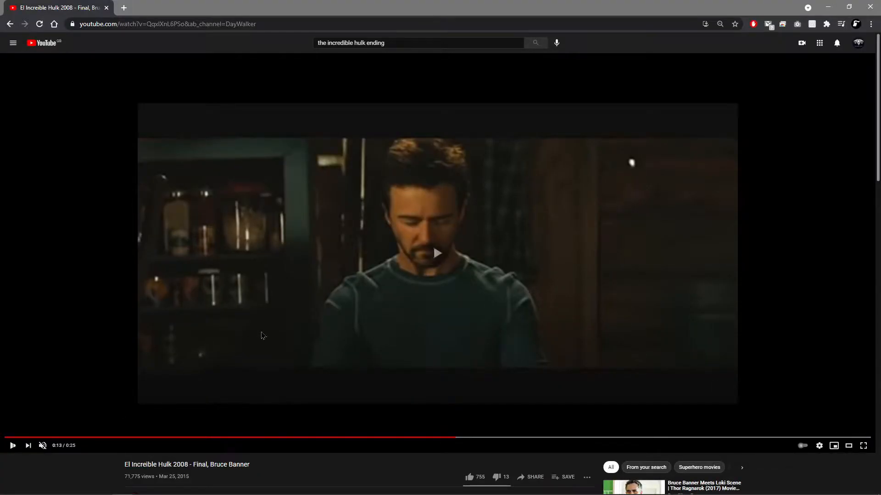
Step: Play the Incredible Hulk ending clip on YouTube, pausing at the green-eyes shot, and return to After Effects
{"action": "left_click", "coordinate": [263, 336]}
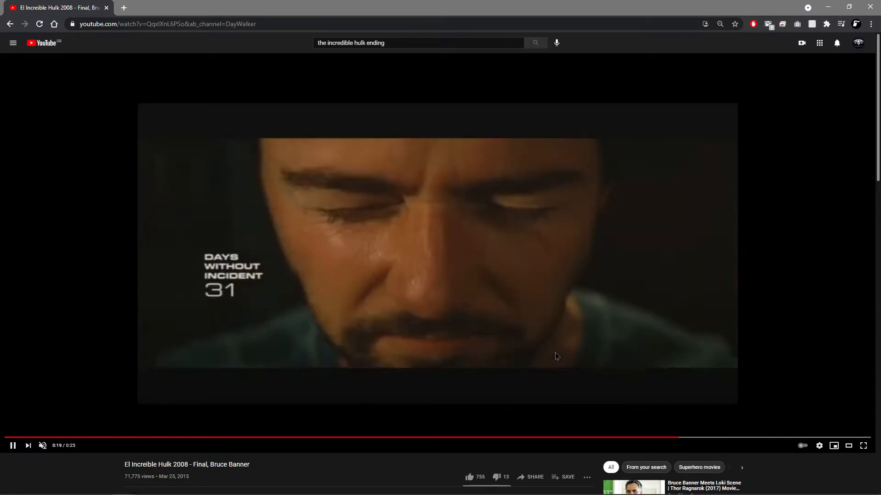
{"action": "left_click", "coordinate": [588, 334]}
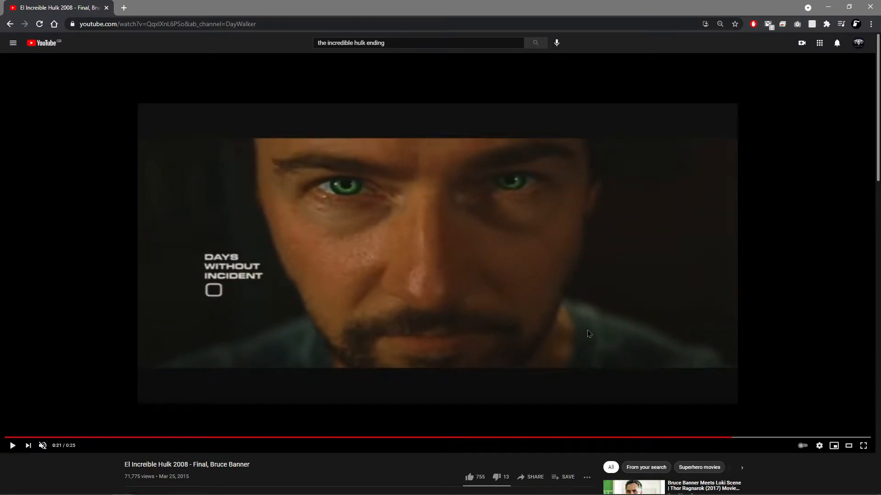
{"action": "left_click", "coordinate": [590, 337]}
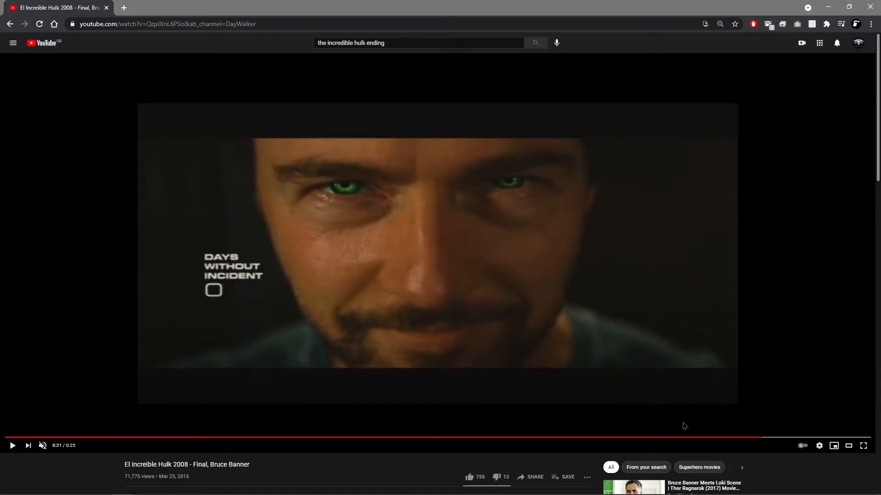
{"action": "left_click", "coordinate": [828, 8]}
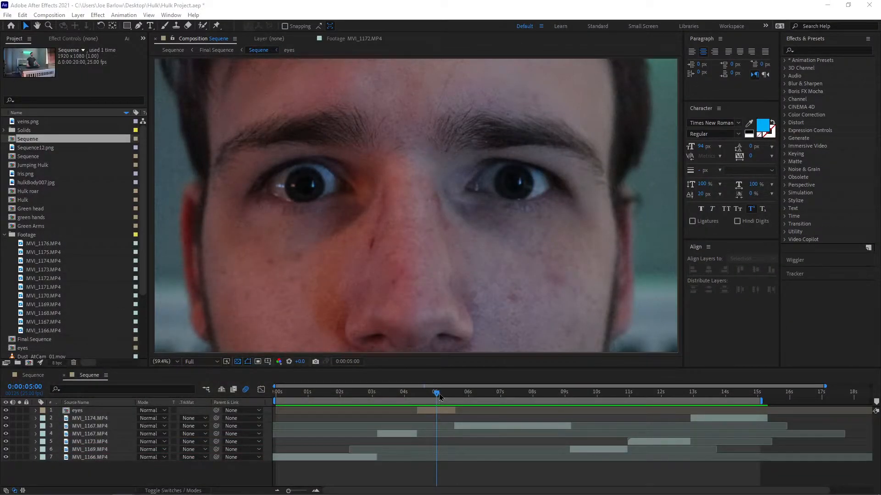
Step: Scrub to the head-back transformation shot at about 7 seconds and compare it with the Hulk Antidote clip on YouTube
{"action": "left_click_drag", "start_coordinate": [438, 397], "coordinate": [516, 434]}
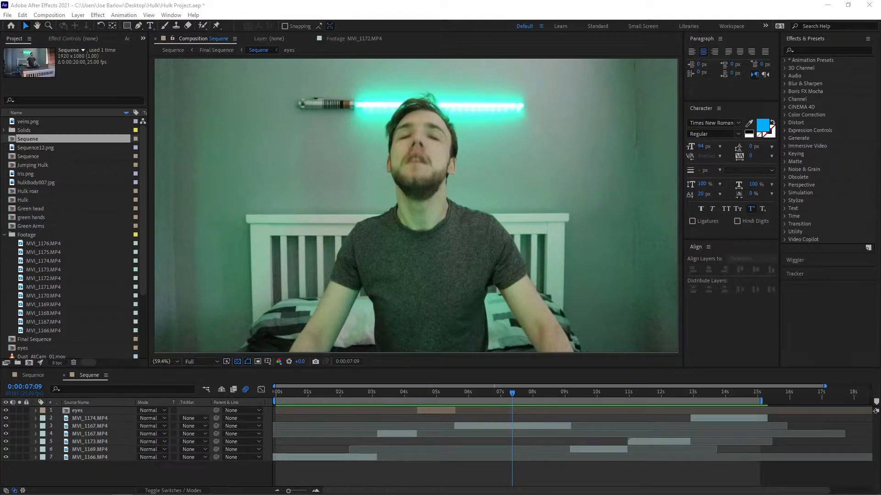
{"action": "left_click_drag", "start_coordinate": [232, 491], "coordinate": [257, 1]}
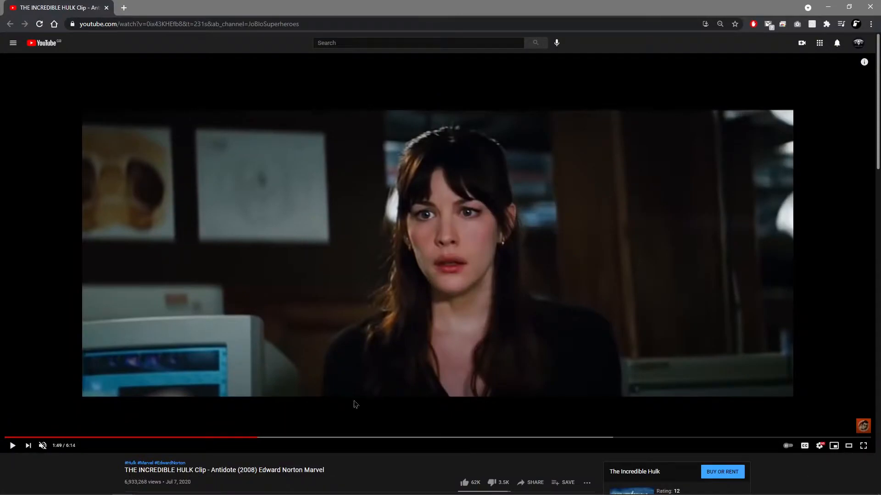
{"action": "left_click", "coordinate": [259, 342]}
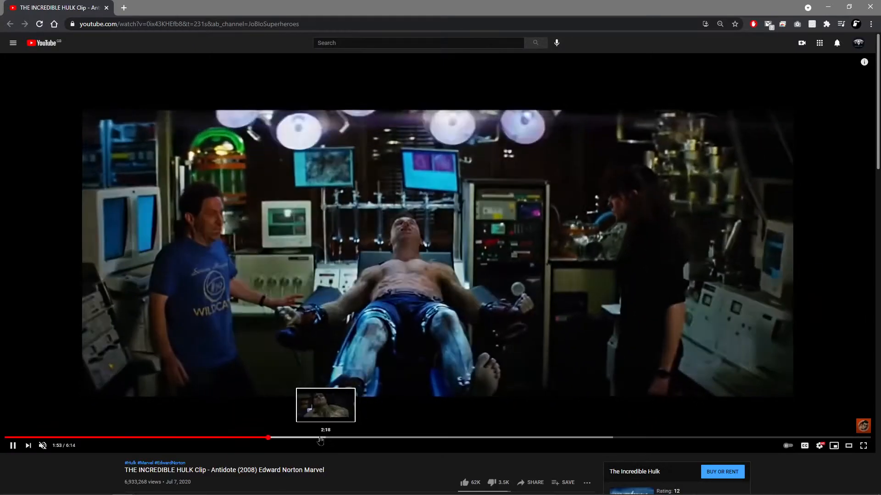
{"action": "left_click", "coordinate": [312, 438]}
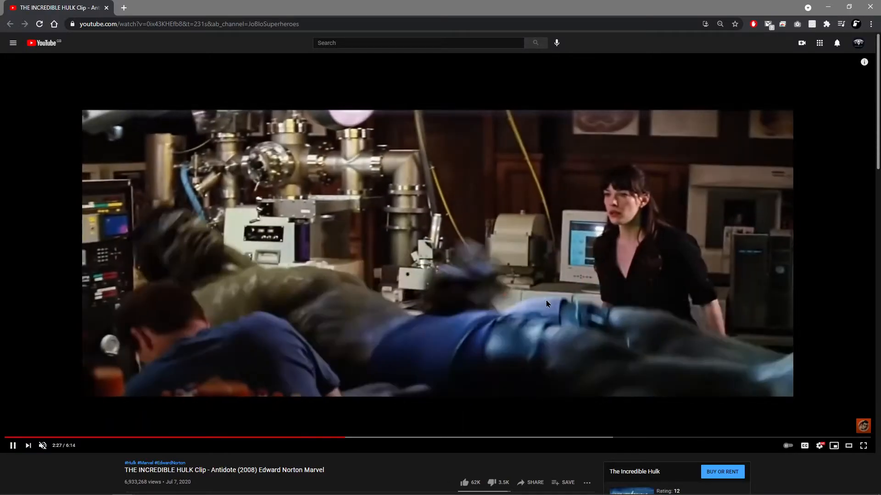
{"action": "left_click", "coordinate": [302, 212]}
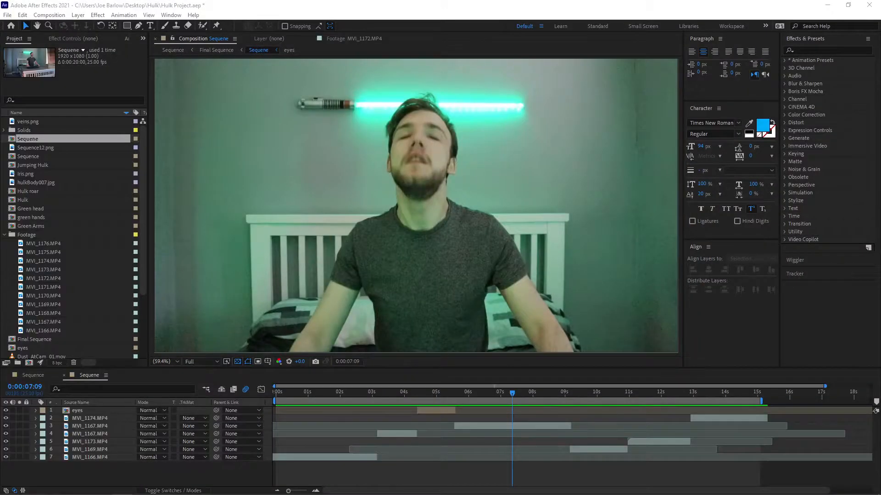
Step: Scrub to the raised-hands shot at about 10 seconds and compare it with the Hulk intro scene on YouTube, pausing at key frames
{"action": "left_click_drag", "start_coordinate": [514, 400], "coordinate": [602, 397]}
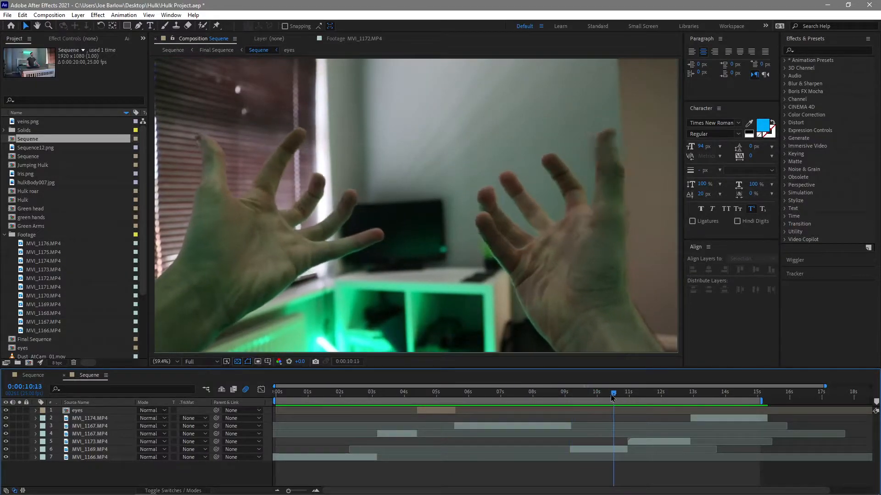
{"action": "key", "text": "alt+Tab"}
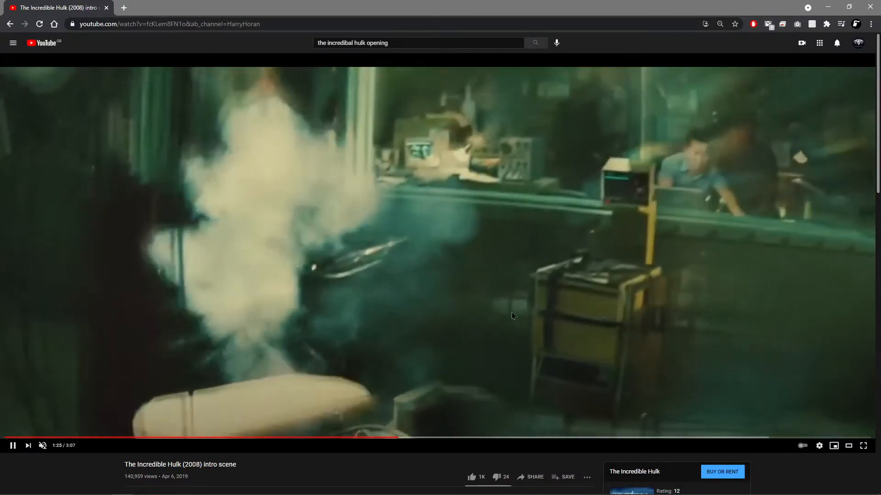
{"action": "left_click", "coordinate": [701, 250]}
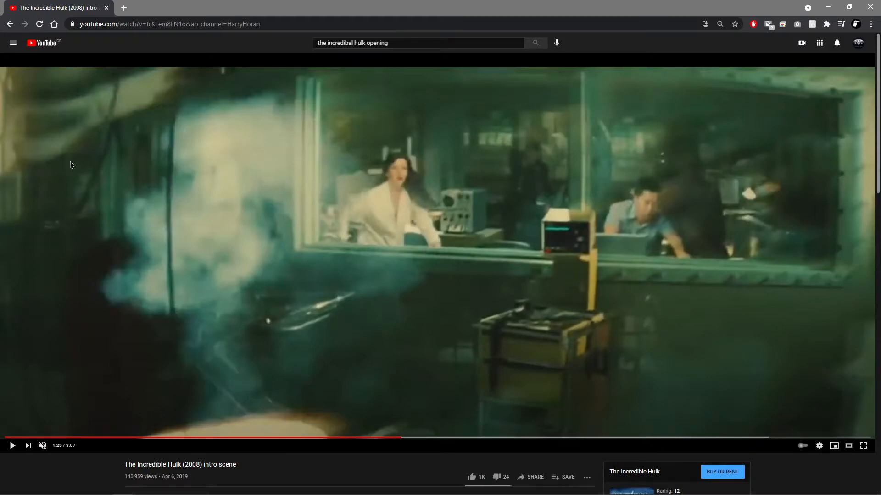
{"action": "left_click", "coordinate": [651, 231]}
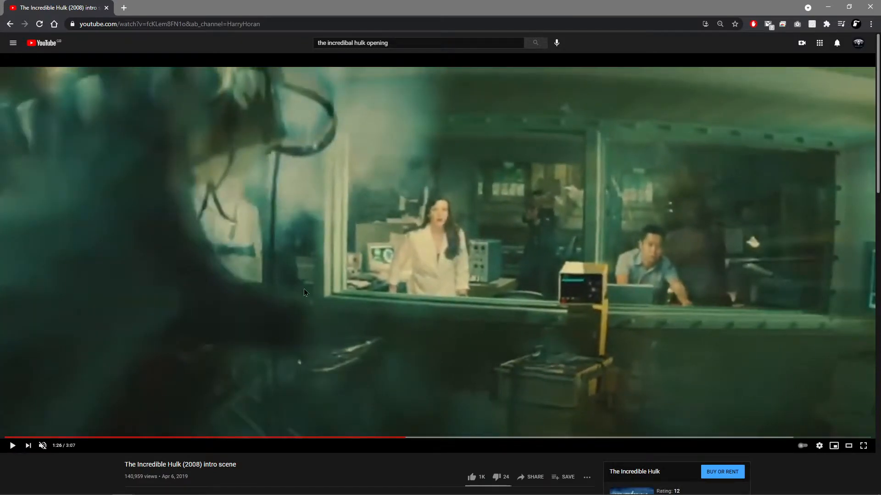
{"action": "left_click", "coordinate": [771, 183]}
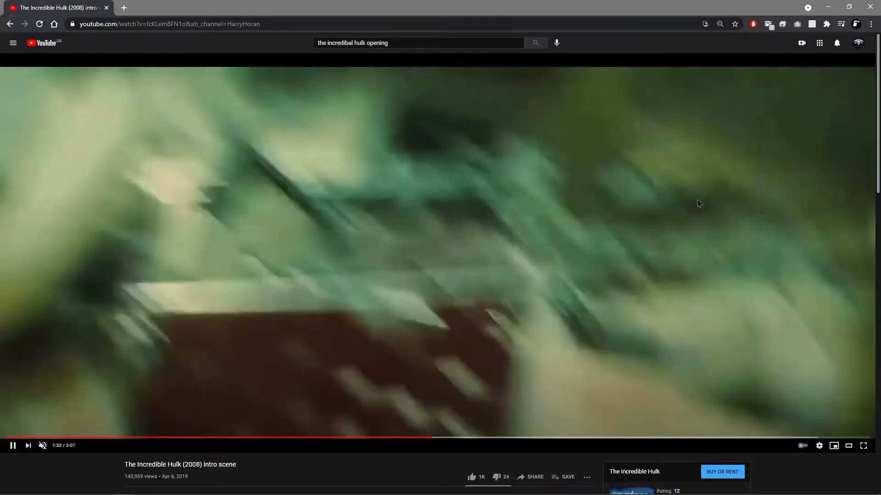
{"action": "left_click", "coordinate": [697, 201]}
{"action": "left_click_drag", "start_coordinate": [184, 7], "coordinate": [47, 72]}
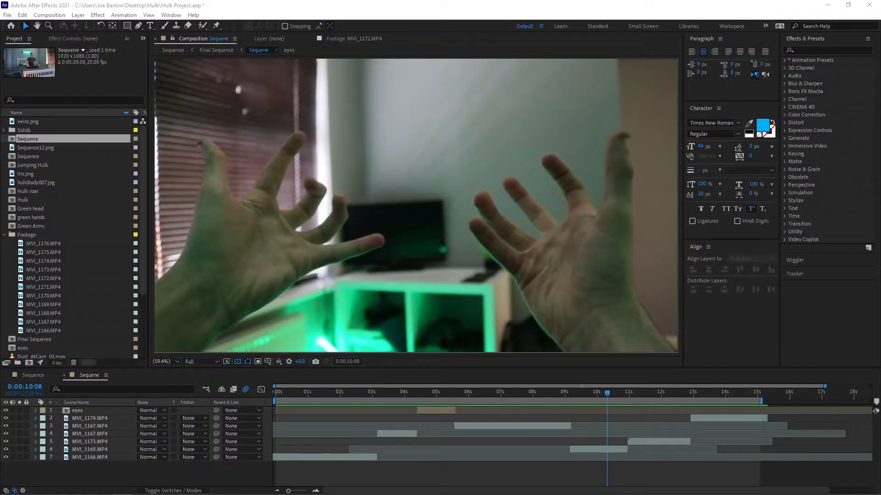
Step: Review the remaining raw growing and jumping shots, and return to the start of the eye close-up
{"action": "left_click_drag", "start_coordinate": [609, 395], "coordinate": [668, 422]}
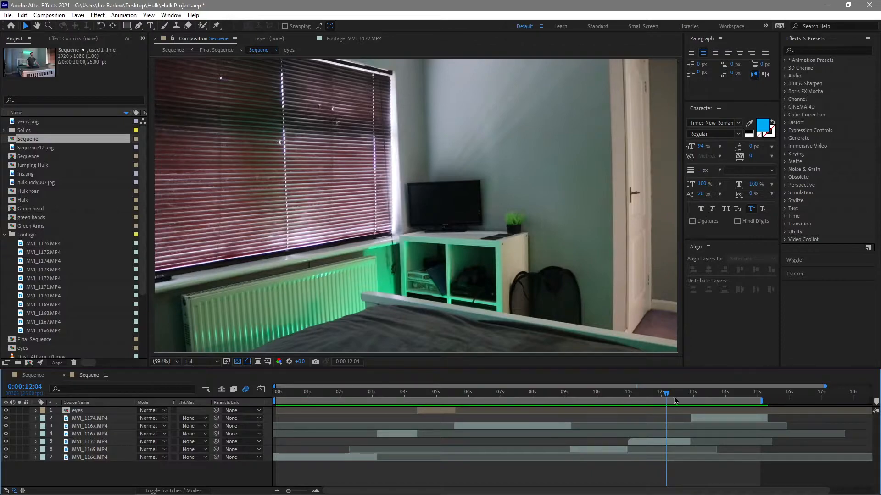
{"action": "left_click_drag", "start_coordinate": [674, 400], "coordinate": [713, 401]}
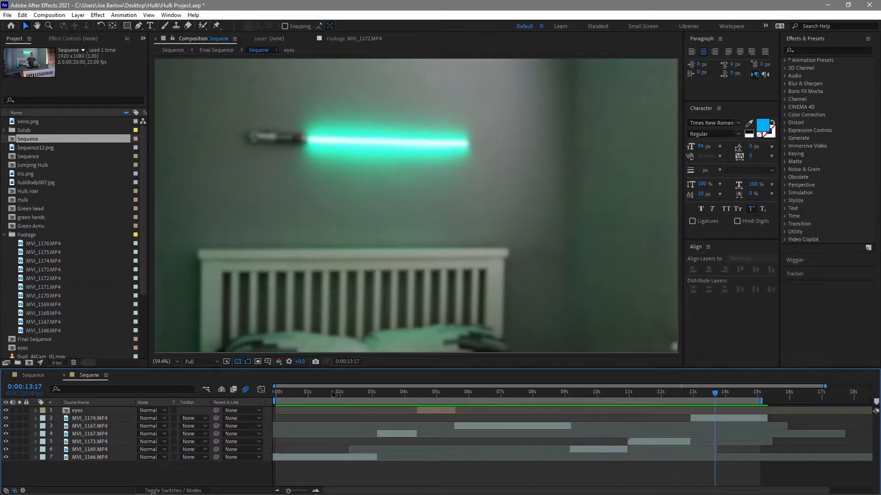
{"action": "key", "text": "Home"}
{"action": "left_click_drag", "start_coordinate": [390, 392], "coordinate": [418, 397]}
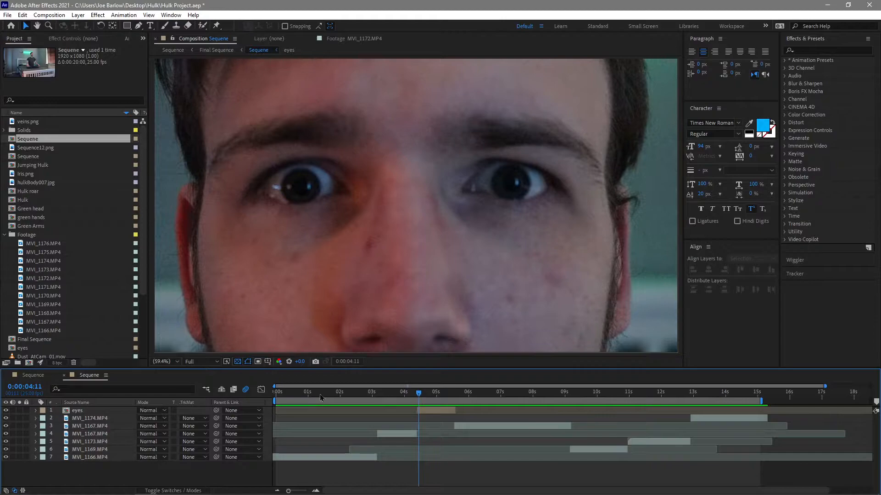
Step: Open the finished Sequence composition, go to the Close up section at 5 seconds and enter its Final Sequence precomp
{"action": "left_click", "coordinate": [27, 376]}
{"action": "left_click_drag", "start_coordinate": [495, 399], "coordinate": [518, 475]}
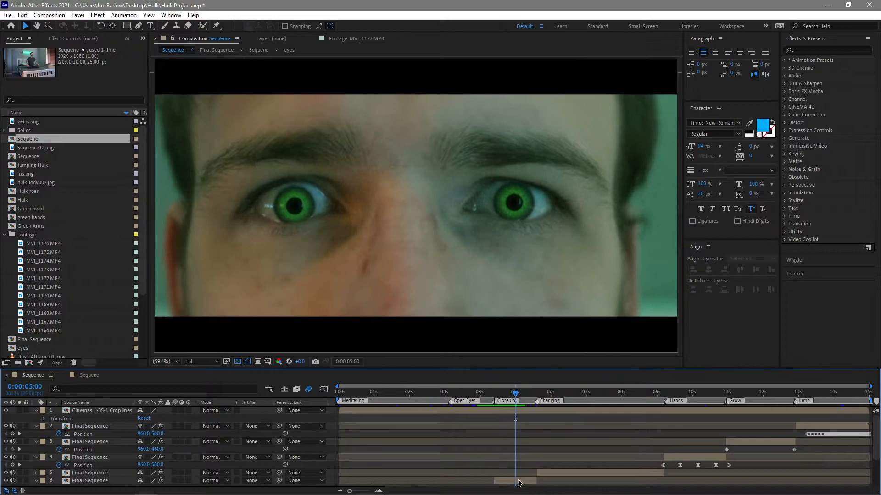
{"action": "double_click", "coordinate": [518, 476]}
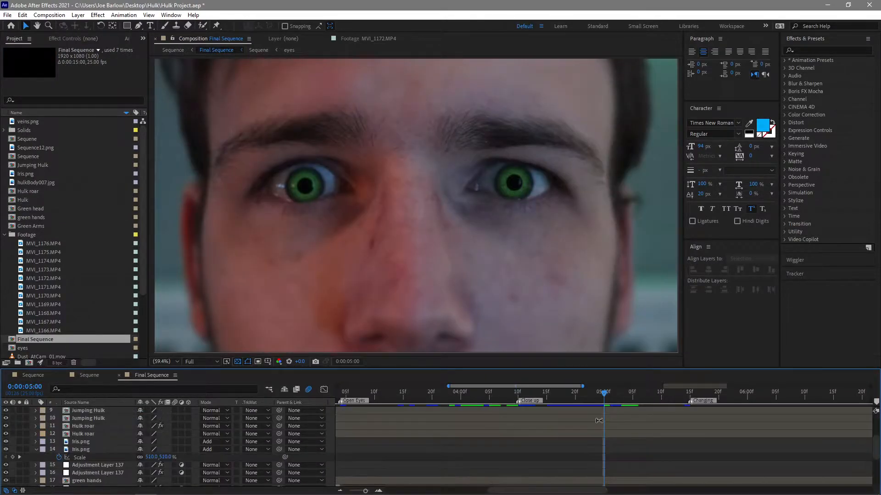
Step: Hide the close-up shot's iris and adjustment layers to compare the eyes, and show the two Iris.png layers again
{"action": "scroll", "coordinate": [415, 475], "scroll_direction": "down", "scroll_amount": 4}
{"action": "key", "text": "ctrl+a"}
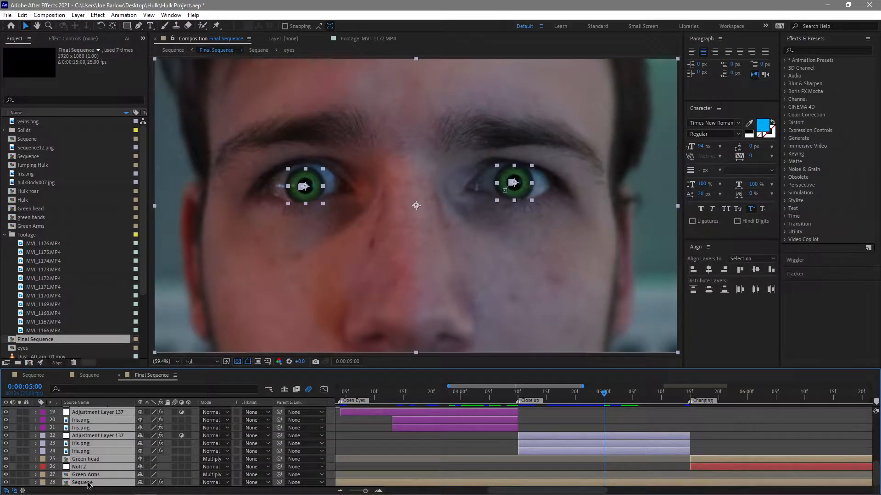
{"action": "left_click", "coordinate": [499, 469]}
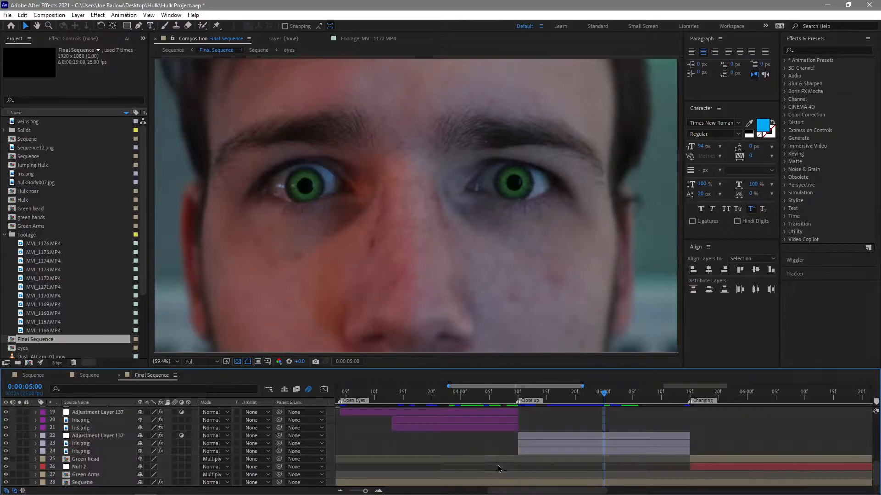
{"action": "left_click", "coordinate": [527, 437]}
{"action": "left_click", "coordinate": [525, 452], "text": "shift"}
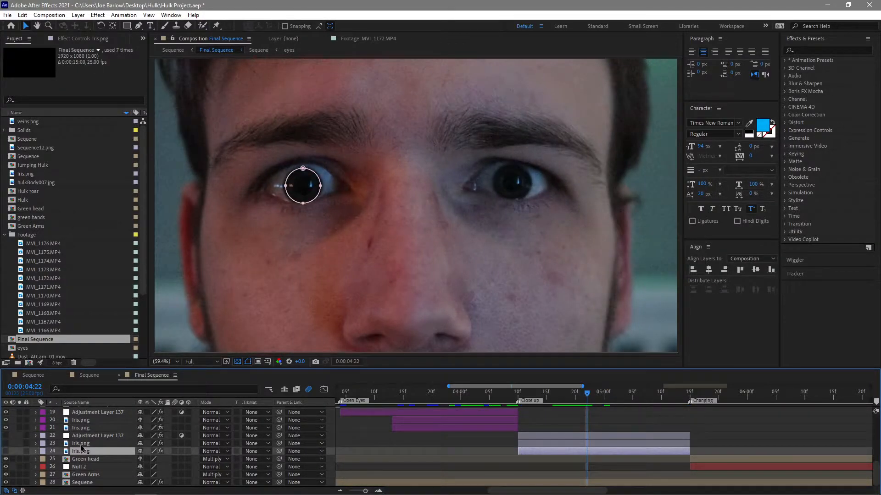
{"action": "left_click", "coordinate": [81, 447], "text": "shift"}
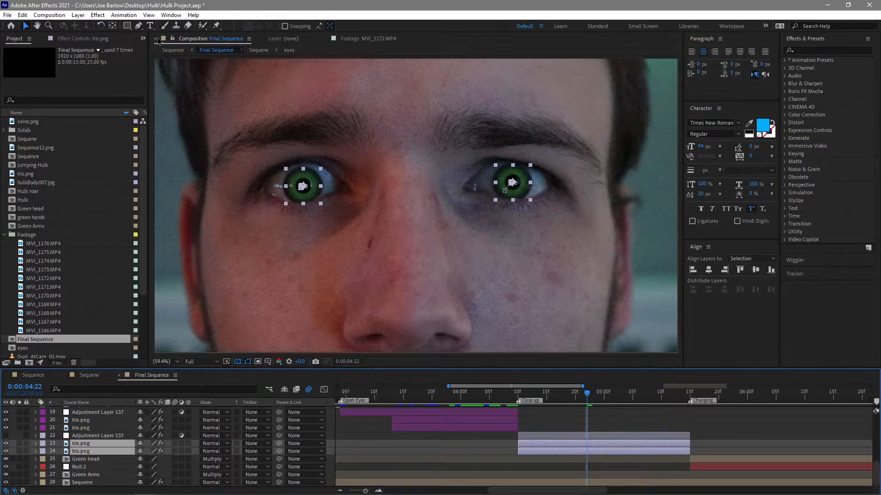
Step: Examine the Hue/Saturation, Bulge and Twirl effects applied to the close-up Iris.png layers
{"action": "left_click", "coordinate": [77, 40]}
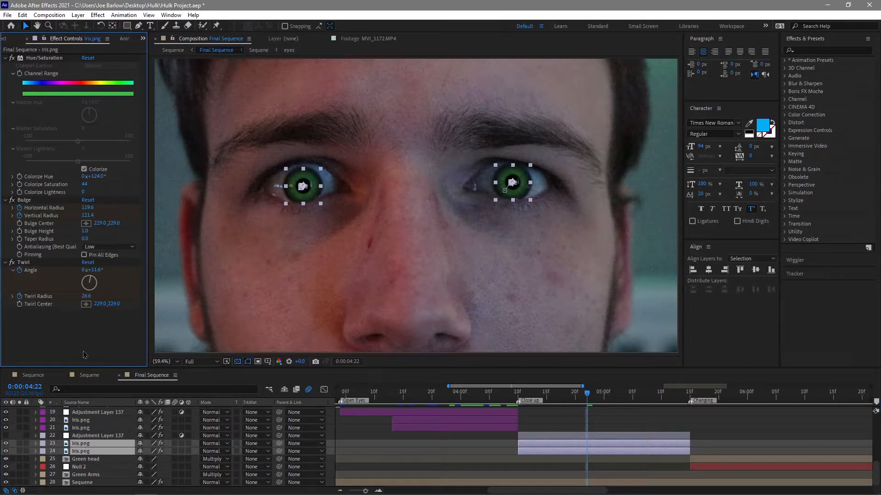
{"action": "left_click", "coordinate": [23, 262]}
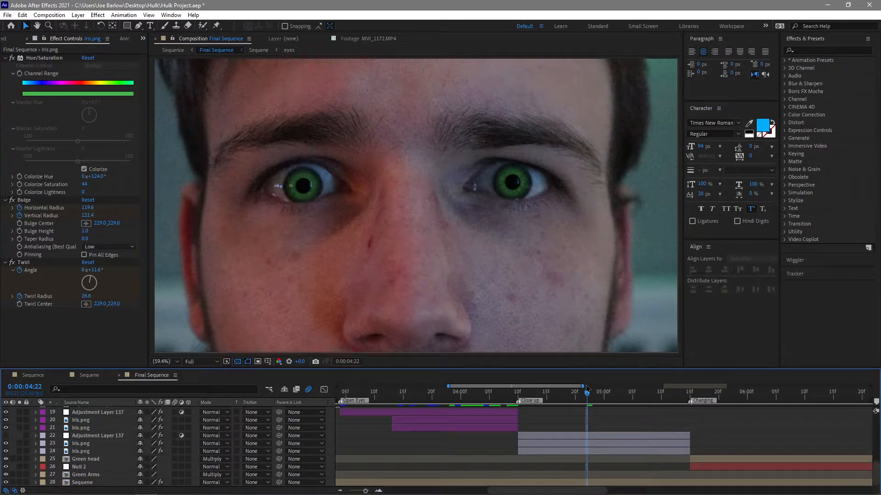
{"action": "left_click", "coordinate": [31, 202]}
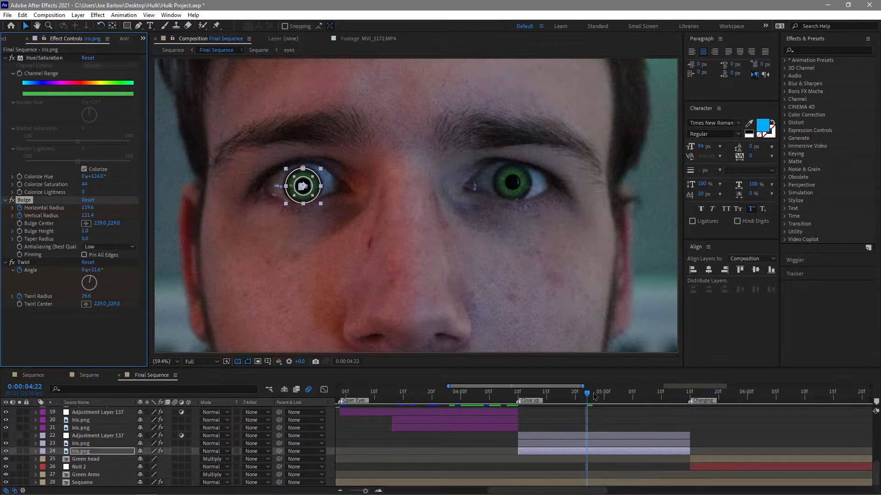
{"action": "left_click", "coordinate": [583, 423]}
Step: Check the Gaussian Blur on the close-up adjustment layer above the irises and make that layer visible again
{"action": "mouse_move", "coordinate": [588, 398]}
{"action": "left_mouse_down"}
{"action": "mouse_move", "coordinate": [621, 400]}
{"action": "mouse_move", "coordinate": [552, 403]}
{"action": "mouse_move", "coordinate": [642, 403]}
{"action": "mouse_move", "coordinate": [586, 404]}
{"action": "mouse_move", "coordinate": [628, 410]}
{"action": "mouse_move", "coordinate": [581, 413]}
{"action": "left_mouse_up"}
{"action": "left_click", "coordinate": [99, 435]}
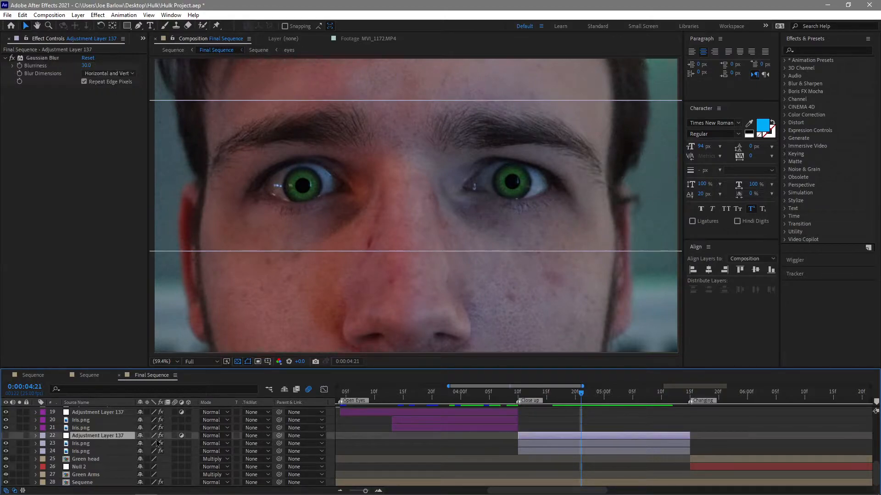
{"action": "left_click", "coordinate": [6, 436]}
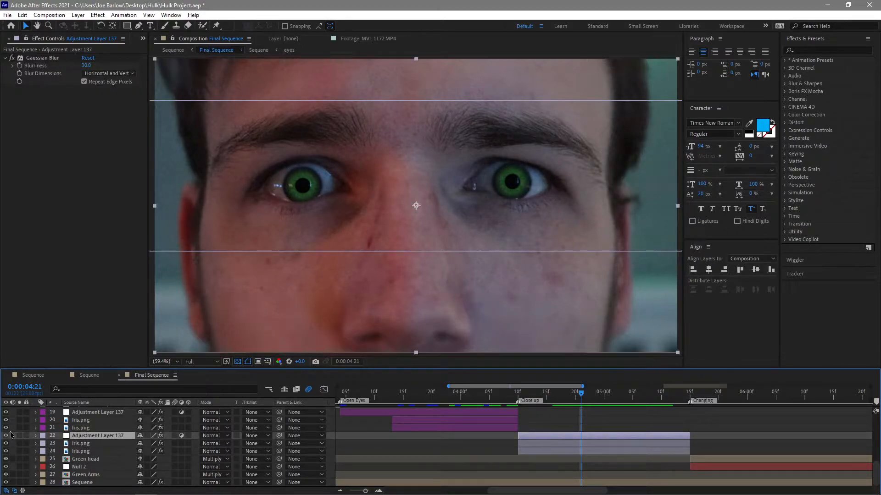
Step: Return to the main Sequence composition and scrub from the Open Eyes shot to the Close up shot
{"action": "left_click", "coordinate": [87, 375]}
{"action": "left_click", "coordinate": [32, 375]}
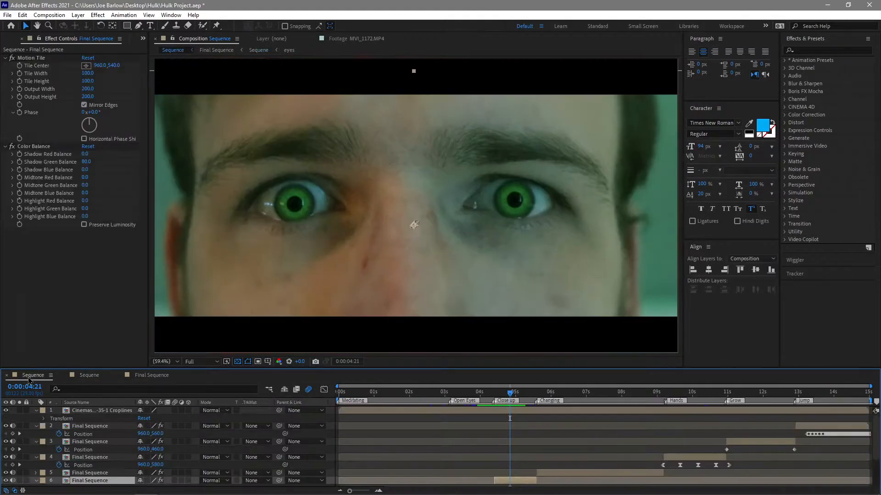
{"action": "left_click", "coordinate": [477, 403]}
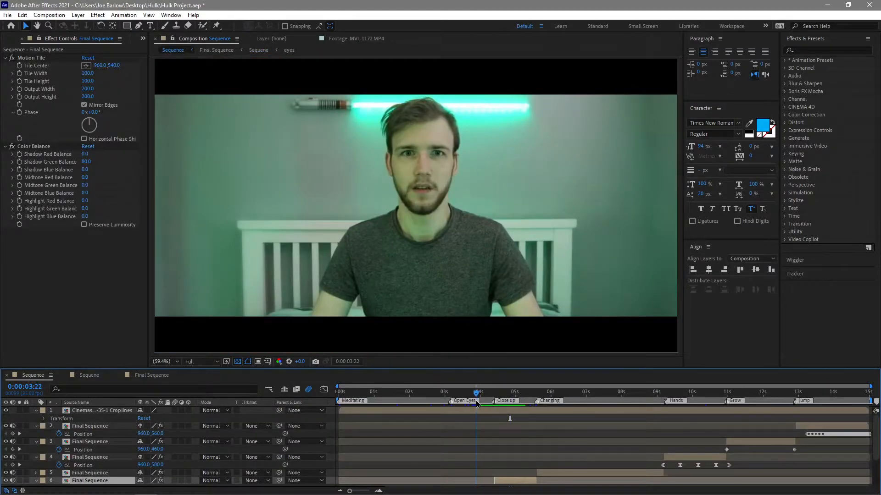
{"action": "left_click_drag", "start_coordinate": [477, 404], "coordinate": [500, 404]}
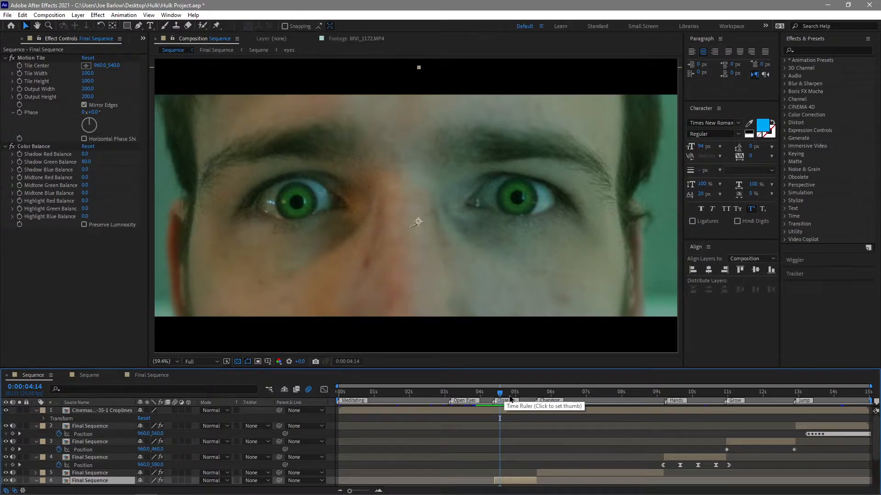
Step: Preview the Changing shot in the Sequence composition and open its Final Sequence composition at 0:00:07:10
{"action": "left_click", "coordinate": [508, 395]}
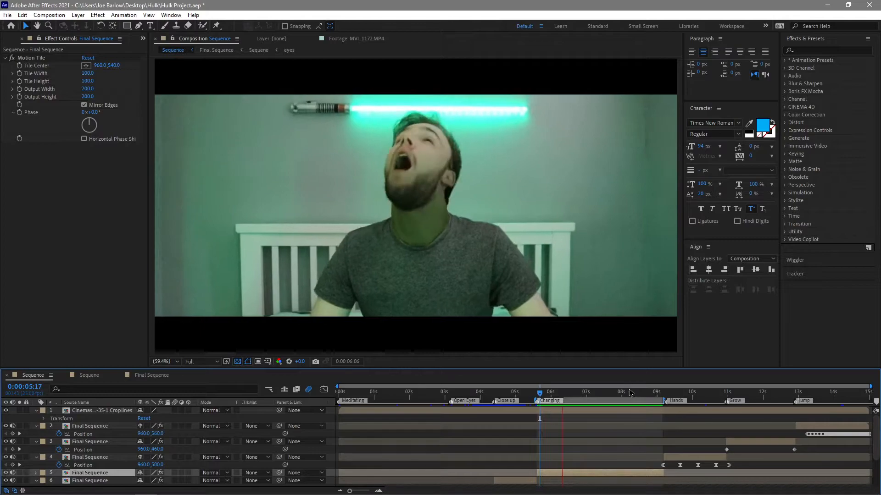
{"action": "left_click", "coordinate": [576, 402]}
{"action": "left_click_drag", "start_coordinate": [576, 402], "coordinate": [617, 403]}
{"action": "left_click", "coordinate": [655, 419]}
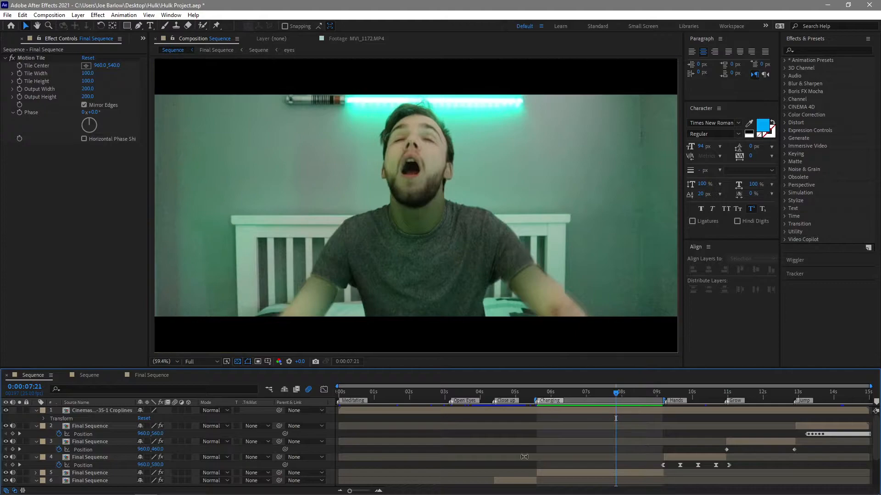
{"action": "double_click", "coordinate": [560, 474]}
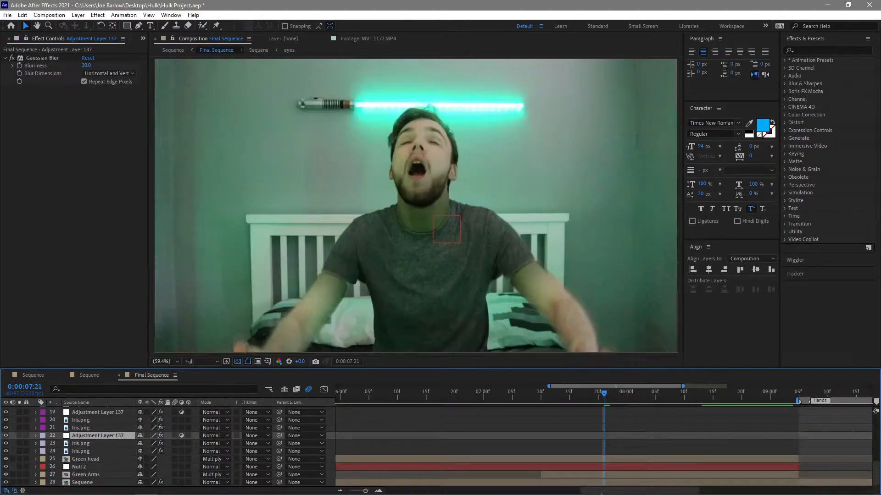
{"action": "left_click_drag", "start_coordinate": [606, 398], "coordinate": [542, 399]}
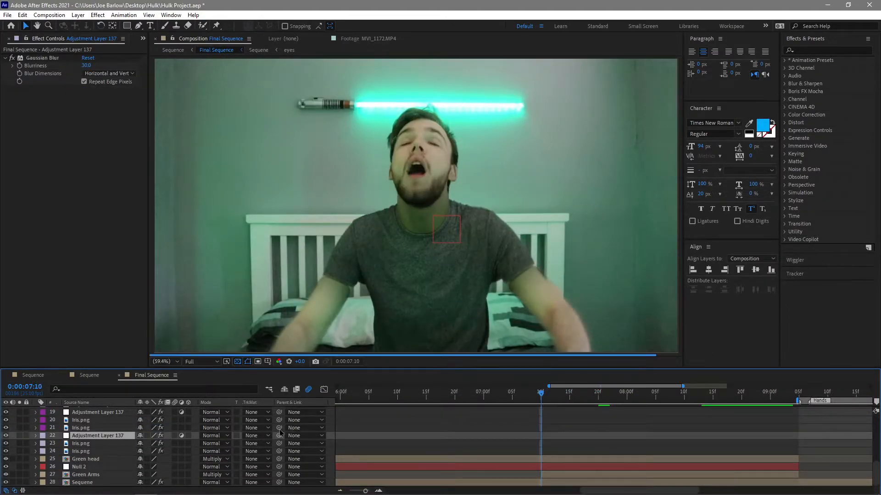
Step: Hide every layer from Green Arms up to Adjustment Layer 138 and scrub the Changing shot's base footage
{"action": "left_click", "coordinate": [87, 475]}
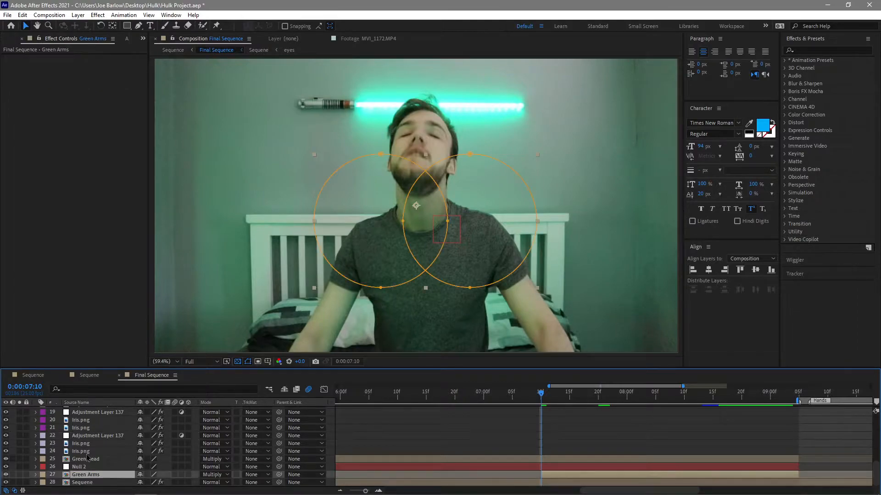
{"action": "scroll", "coordinate": [83, 441], "scroll_direction": "up", "scroll_amount": 6}
{"action": "left_click", "coordinate": [74, 411], "text": "shift"}
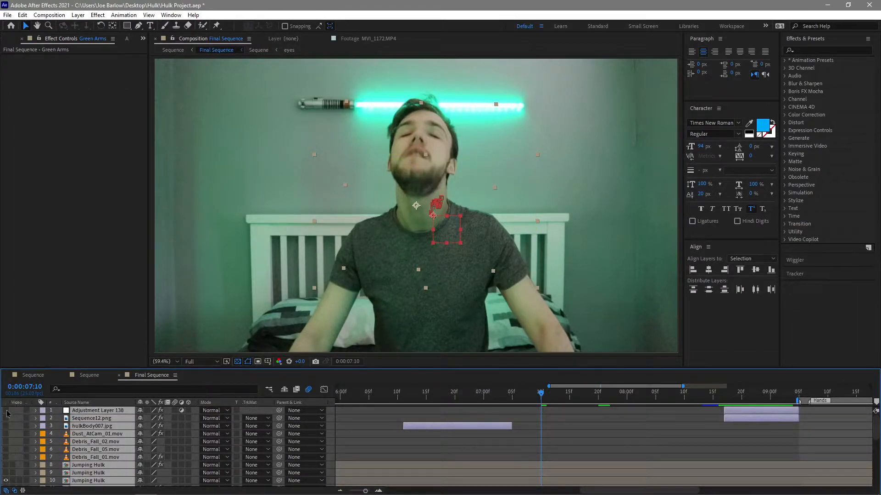
{"action": "left_click", "coordinate": [575, 450]}
{"action": "scroll", "coordinate": [562, 440], "scroll_direction": "down", "scroll_amount": 6}
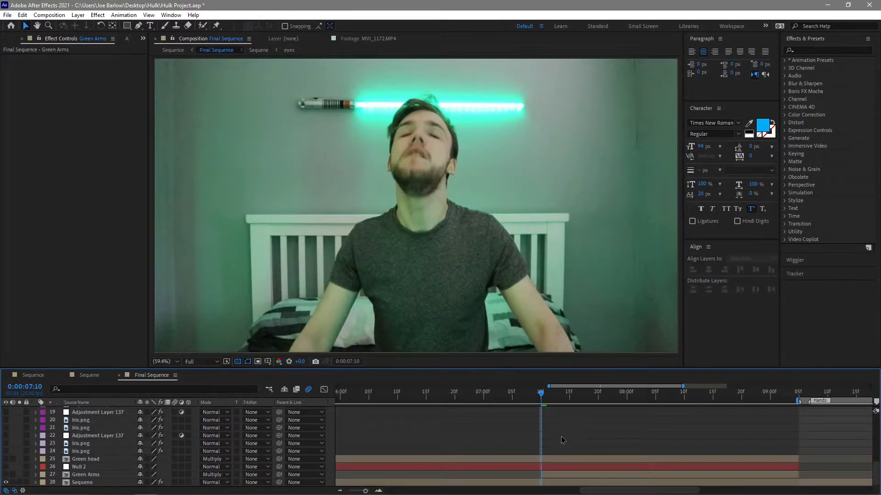
{"action": "left_click", "coordinate": [559, 477]}
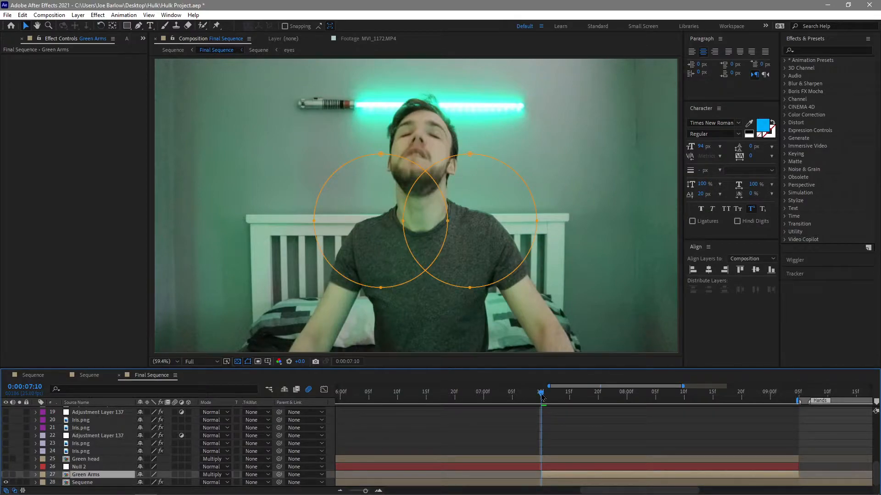
{"action": "left_click_drag", "start_coordinate": [544, 397], "coordinate": [574, 402]}
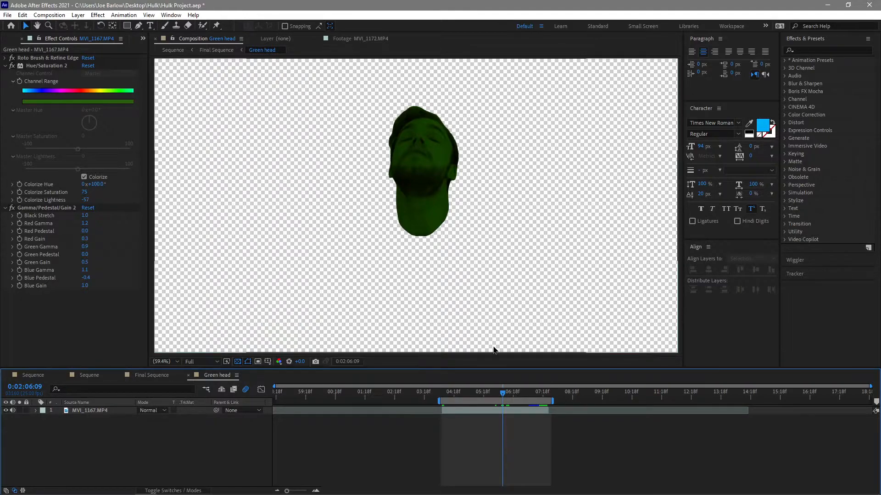
Step: Scrub the rotoscoped head in the Green head composition to 0:02:07:11 and return to Final Sequence
{"action": "left_click", "coordinate": [512, 394]}
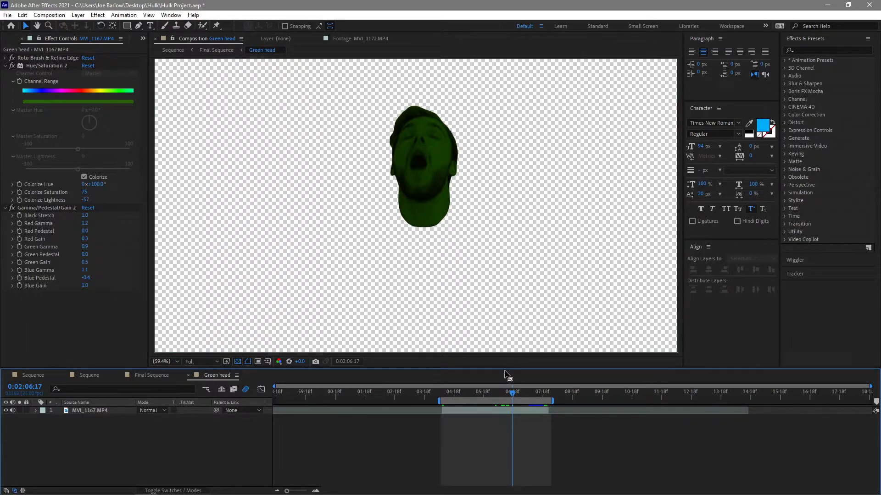
{"action": "left_click_drag", "start_coordinate": [515, 395], "coordinate": [535, 396]}
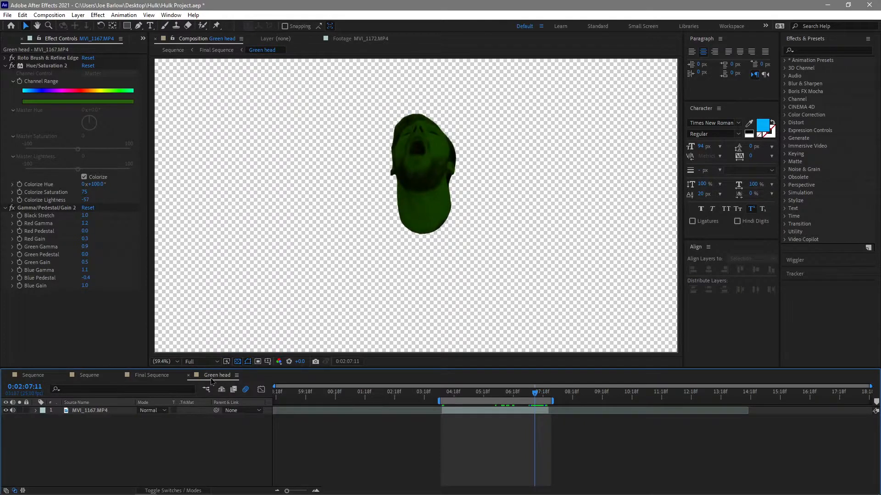
{"action": "left_click", "coordinate": [188, 376]}
{"action": "left_click_drag", "start_coordinate": [728, 398], "coordinate": [604, 396]}
{"action": "left_click", "coordinate": [617, 395]}
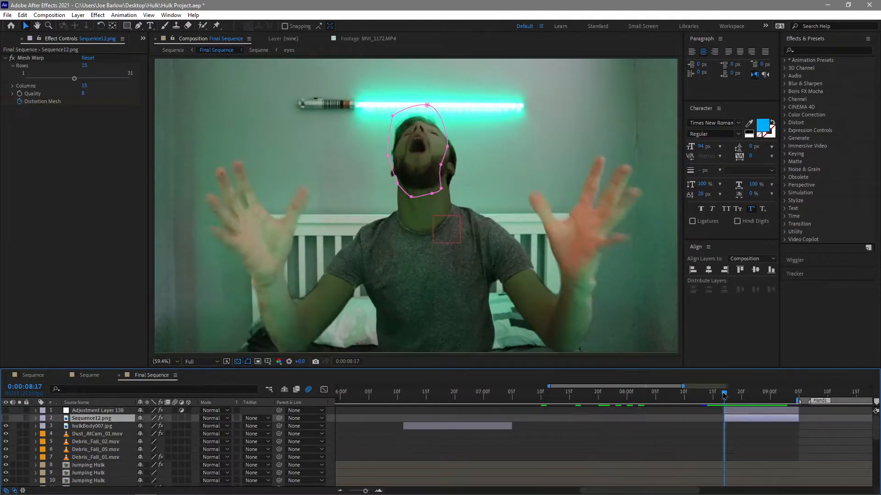
Step: Play and scrub the mesh-warped Sequence12.png face overlay at the end of the Changing shot, stopping at 0:00:08:22
{"action": "left_click_drag", "start_coordinate": [724, 394], "coordinate": [739, 416]}
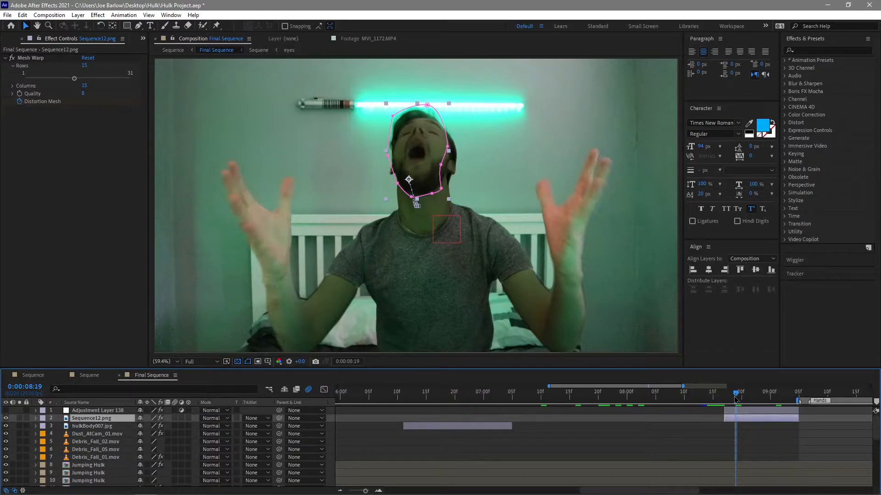
{"action": "mouse_move", "coordinate": [743, 398]}
{"action": "left_mouse_down"}
{"action": "mouse_move", "coordinate": [770, 398]}
{"action": "mouse_move", "coordinate": [706, 403]}
{"action": "mouse_move", "coordinate": [743, 404]}
{"action": "mouse_move", "coordinate": [711, 405]}
{"action": "mouse_move", "coordinate": [737, 395]}
{"action": "left_mouse_up"}
{"action": "key", "text": "space"}
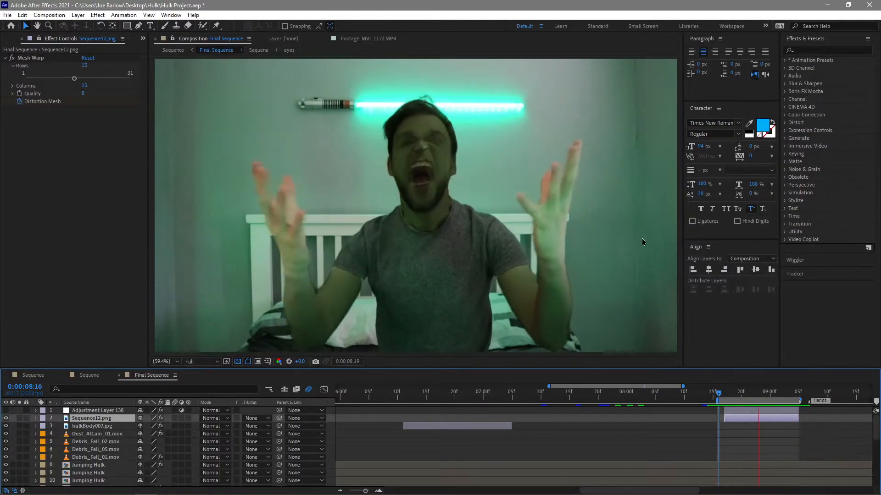
{"action": "key", "text": "space"}
{"action": "left_click", "coordinate": [737, 395]}
{"action": "left_click_drag", "start_coordinate": [737, 397], "coordinate": [753, 397]}
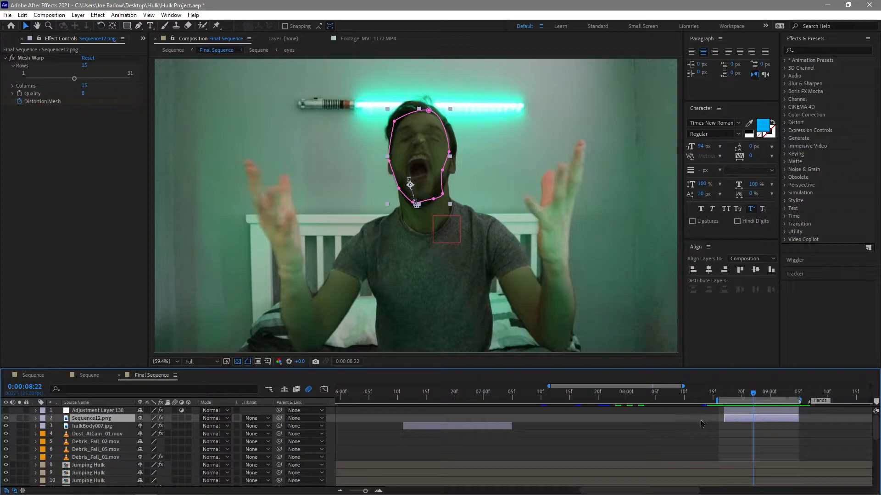
Step: Make Adjustment Layer 138 visible and check its zoom-type Radial Blur over the roaring face up to 0:00:09:03
{"action": "left_click", "coordinate": [353, 438]}
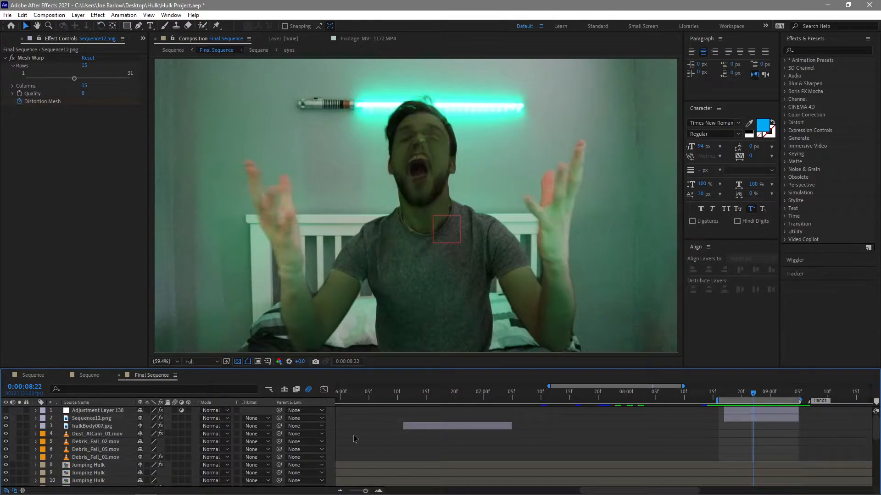
{"action": "left_click", "coordinate": [93, 411]}
{"action": "left_click", "coordinate": [6, 411]}
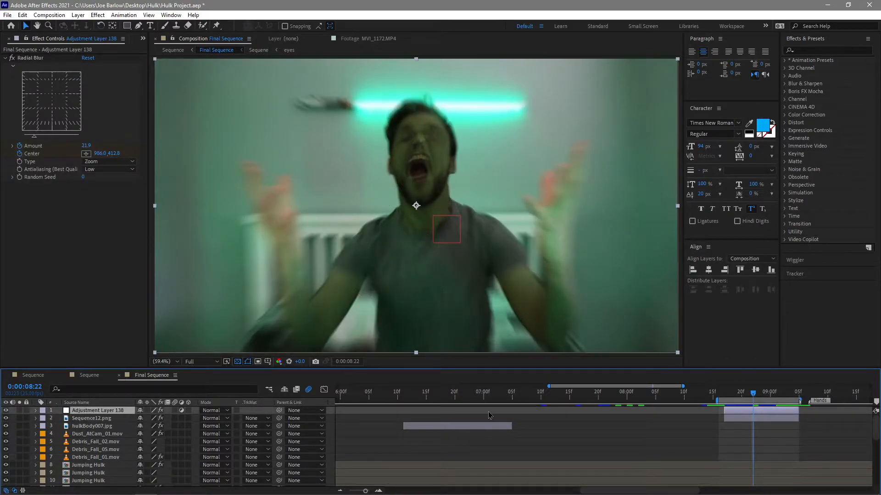
{"action": "left_click", "coordinate": [769, 401]}
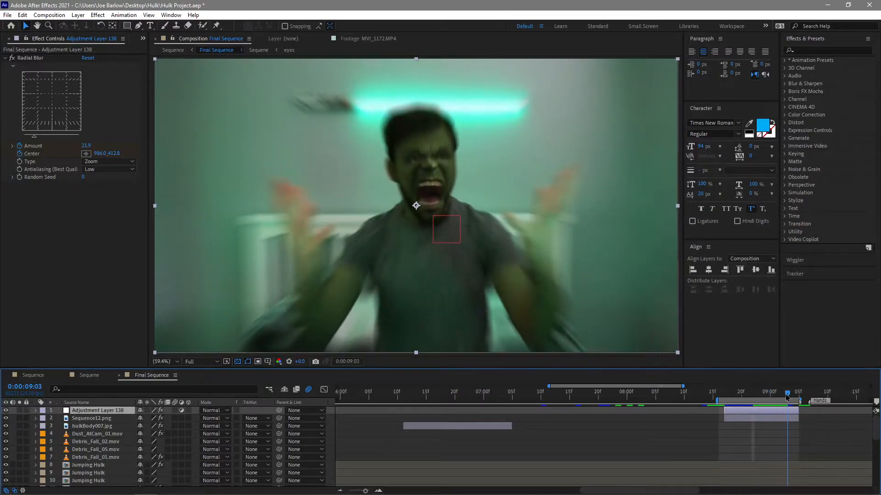
{"action": "left_click", "coordinate": [782, 398]}
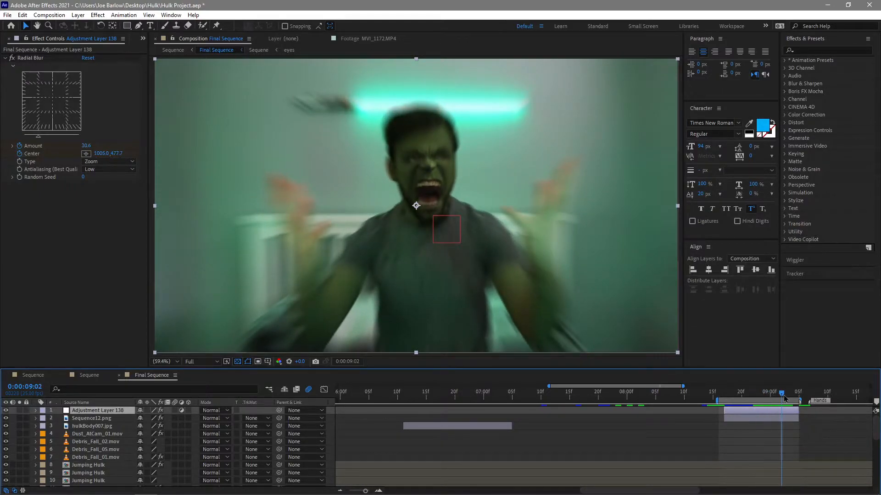
Step: Preview the Changing shot from 0:00:07:22 and scrub on into the Hands shot to 0:00:10:08
{"action": "left_click_drag", "start_coordinate": [775, 399], "coordinate": [611, 415]}
{"action": "key", "text": "space"}
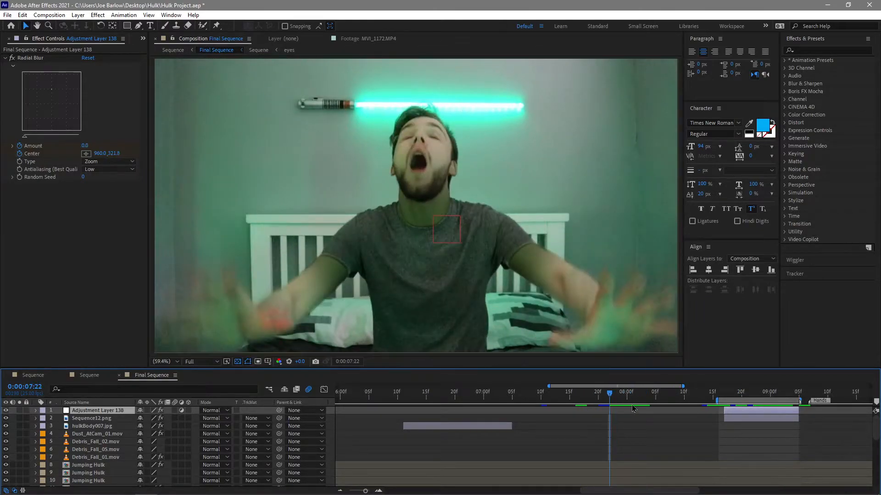
{"action": "key", "text": "space"}
{"action": "key", "text": "space"}
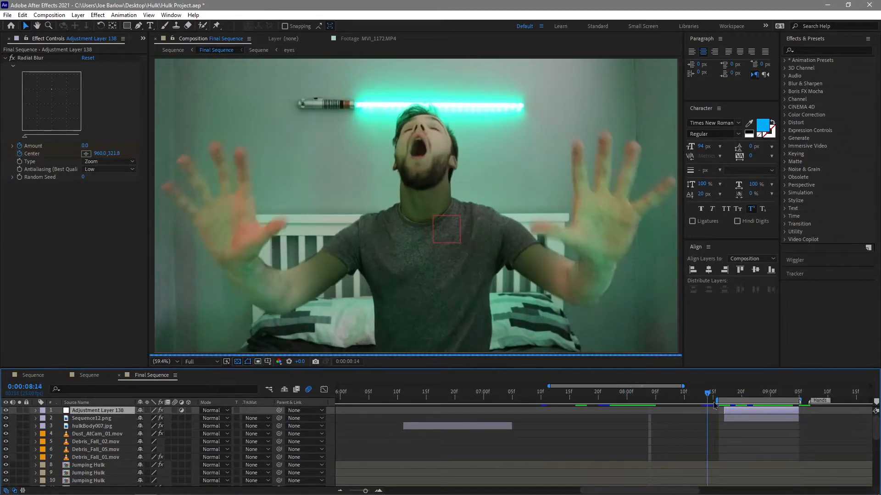
{"action": "key", "text": "space"}
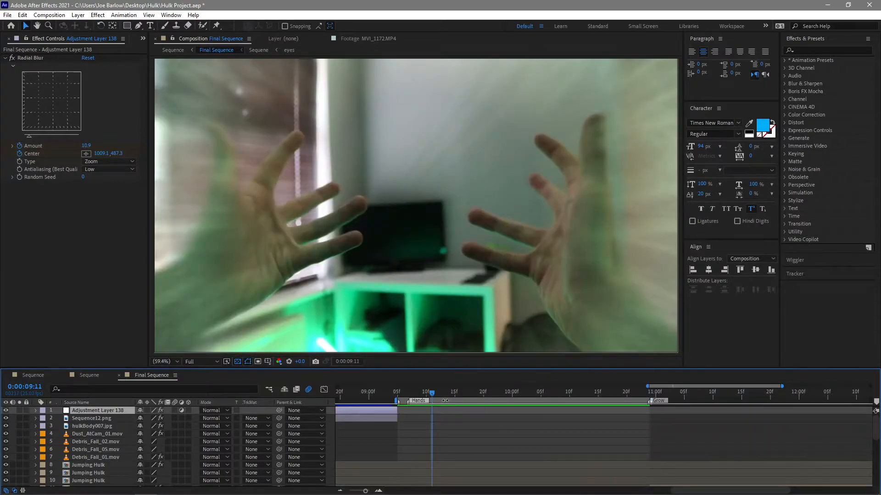
{"action": "left_click_drag", "start_coordinate": [441, 395], "coordinate": [558, 392]}
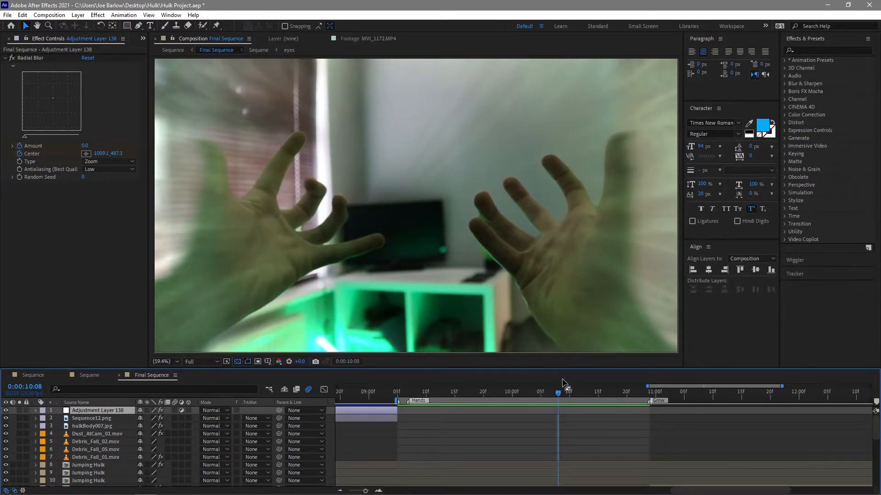
Step: Solo the green hands layer and scrub its masked, tinted hands between 0:00:09:07 and 0:00:10:13
{"action": "scroll", "coordinate": [541, 431], "scroll_direction": "down", "scroll_amount": 5}
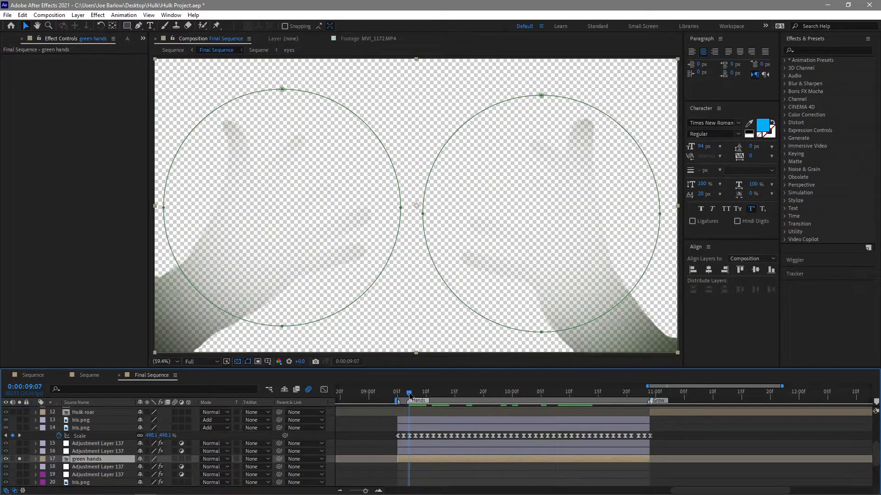
{"action": "left_click_drag", "start_coordinate": [550, 394], "coordinate": [587, 405]}
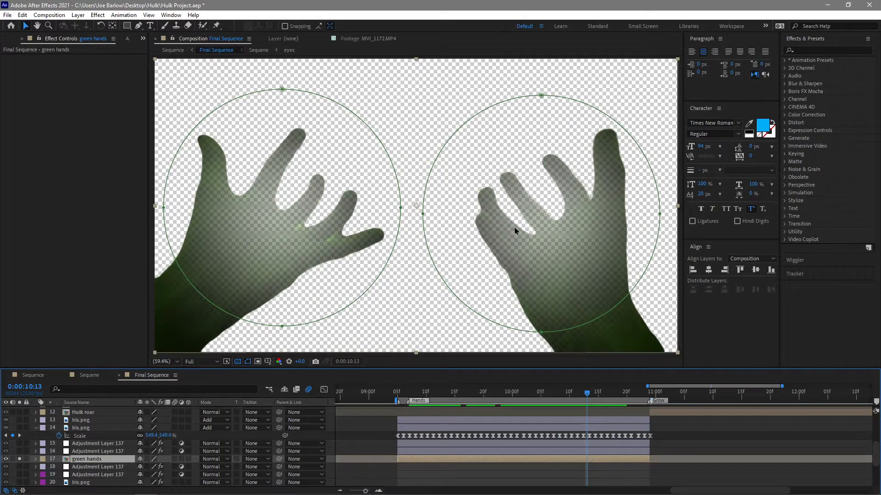
{"action": "left_click_drag", "start_coordinate": [582, 403], "coordinate": [552, 404]}
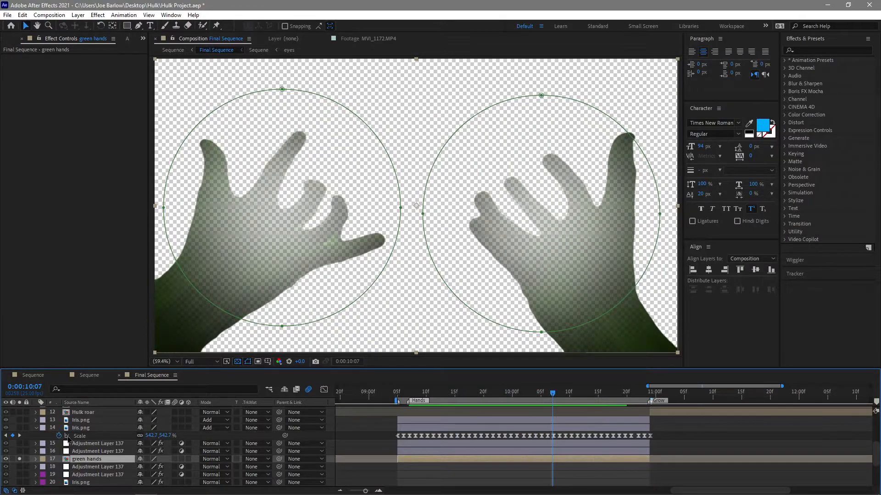
Step: Solo the two Iris.png layers together with the green hands, and clear the solos to show the full Hands shot again
{"action": "left_click", "coordinate": [81, 452]}
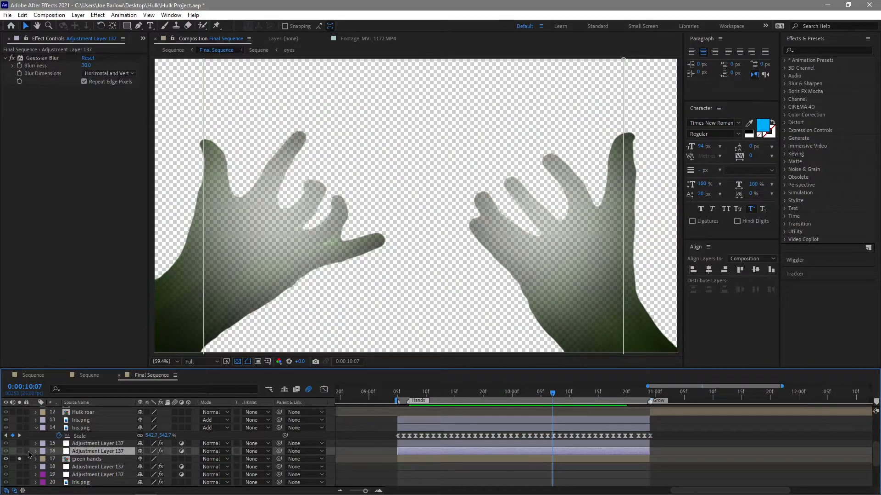
{"action": "left_click", "coordinate": [74, 429]}
{"action": "left_click_drag", "start_coordinate": [19, 428], "coordinate": [20, 420]}
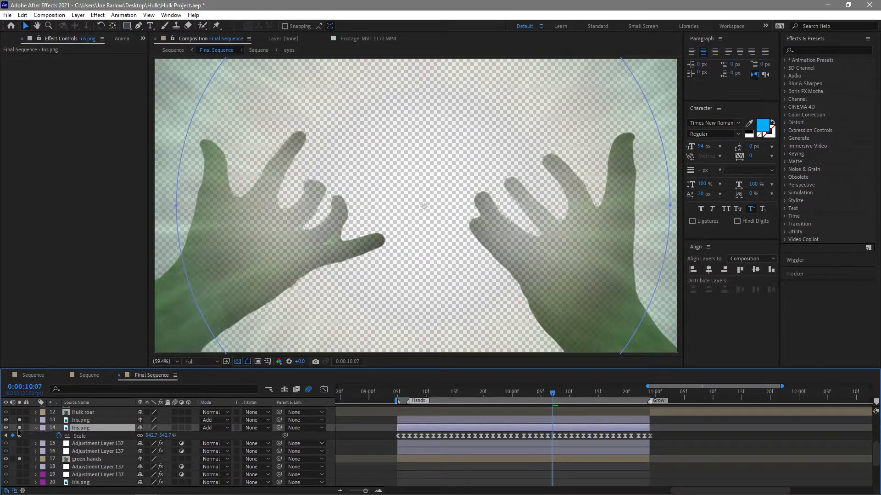
{"action": "left_click_drag", "start_coordinate": [20, 428], "coordinate": [19, 420]}
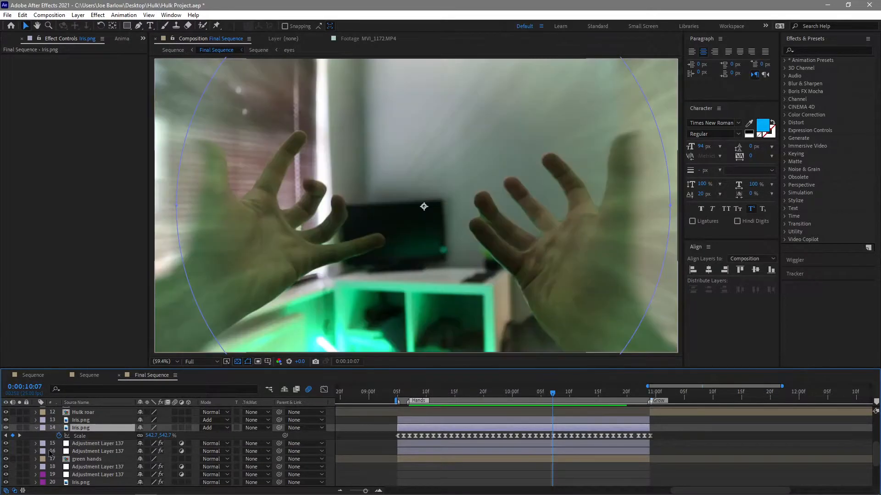
Step: Compare the circular masks of the two Iris.png layers in the Hands shot at 0:00:09:23
{"action": "left_click", "coordinate": [92, 421], "text": "shift"}
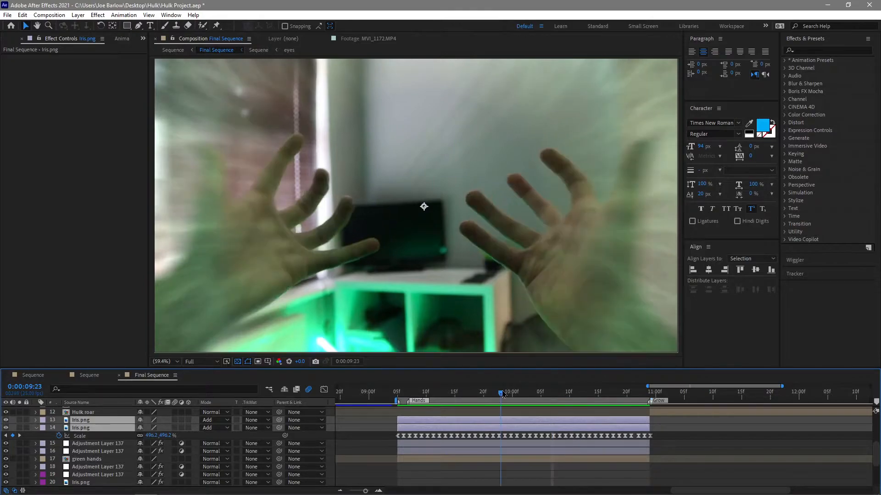
{"action": "left_click", "coordinate": [486, 412]}
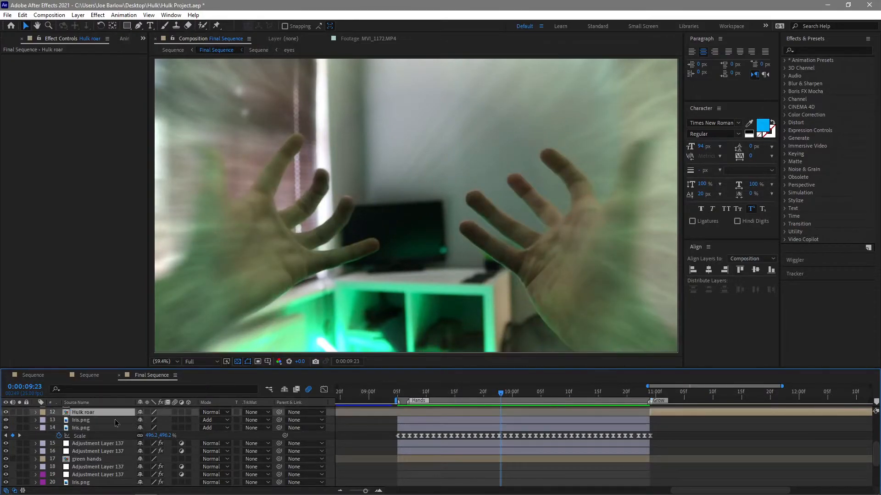
{"action": "left_click", "coordinate": [90, 420]}
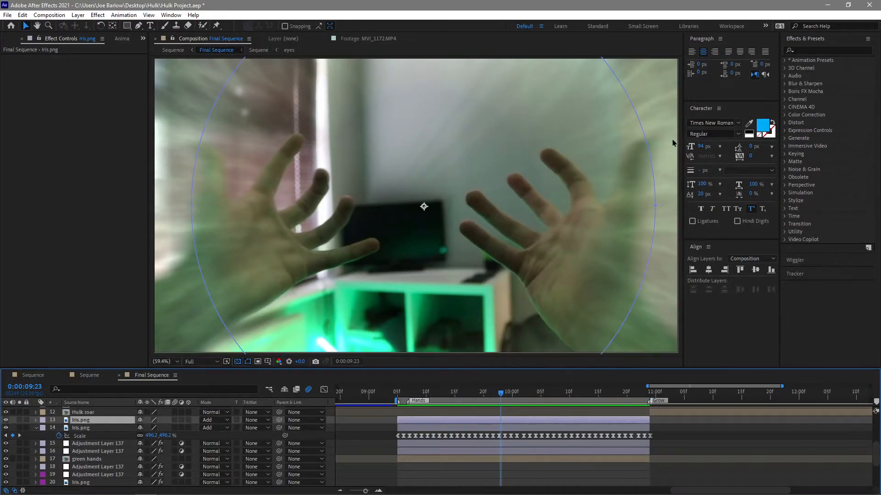
{"action": "left_click", "coordinate": [86, 427]}
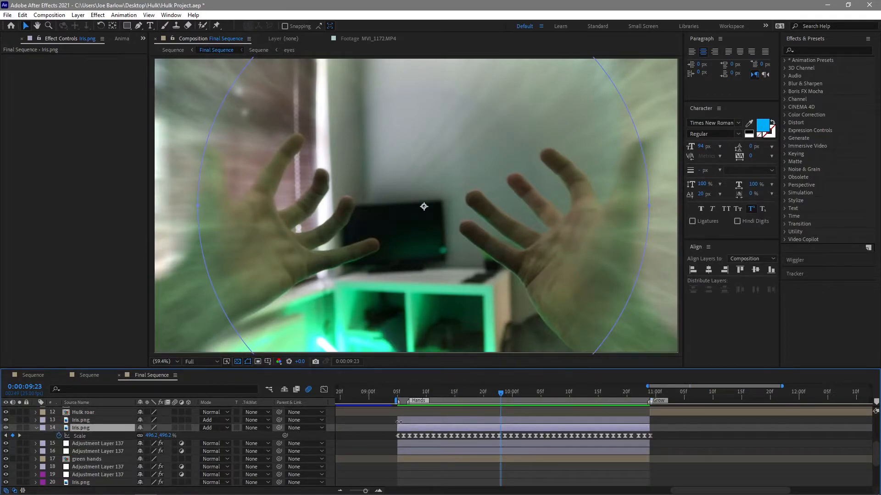
{"action": "key", "text": "ctrl+Up"}
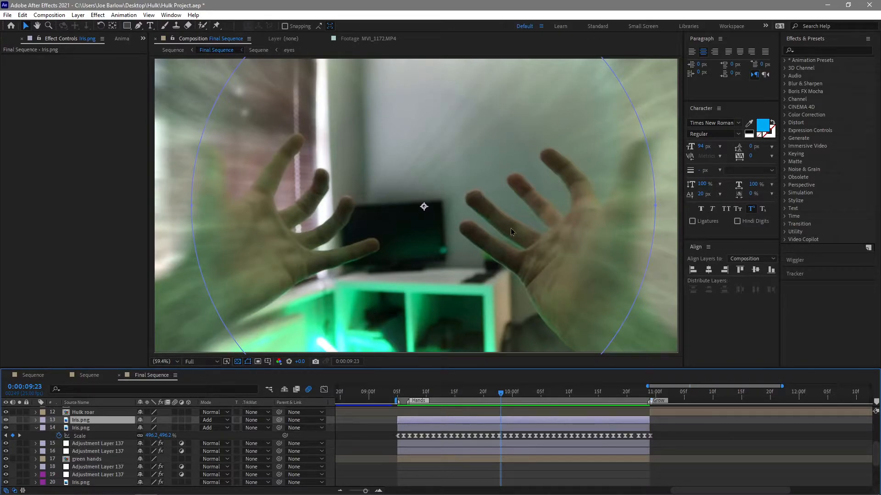
{"action": "left_click", "coordinate": [474, 430]}
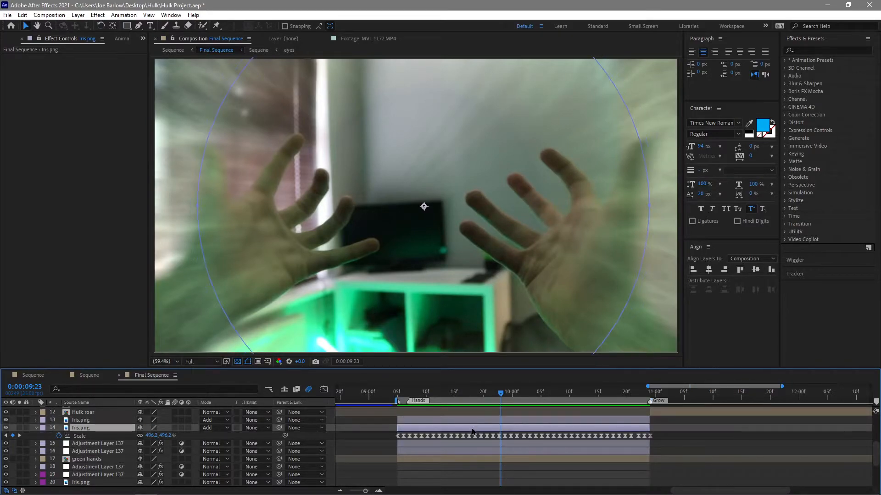
Step: Inspect the Scale keyframes of the lower Iris.png layer and preview the Hands shot from 0:00:09:06
{"action": "left_click", "coordinate": [404, 394]}
{"action": "left_click_drag", "start_coordinate": [383, 436], "coordinate": [691, 441]}
{"action": "left_click", "coordinate": [668, 439]}
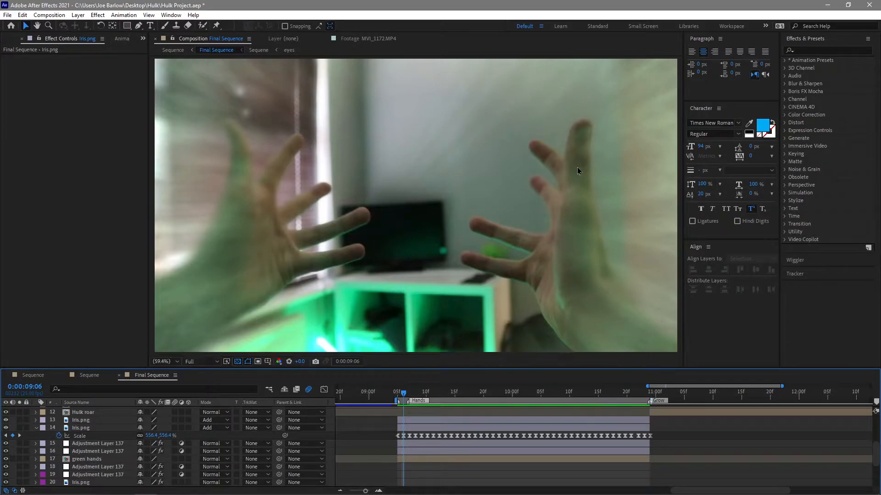
{"action": "key", "text": "space"}
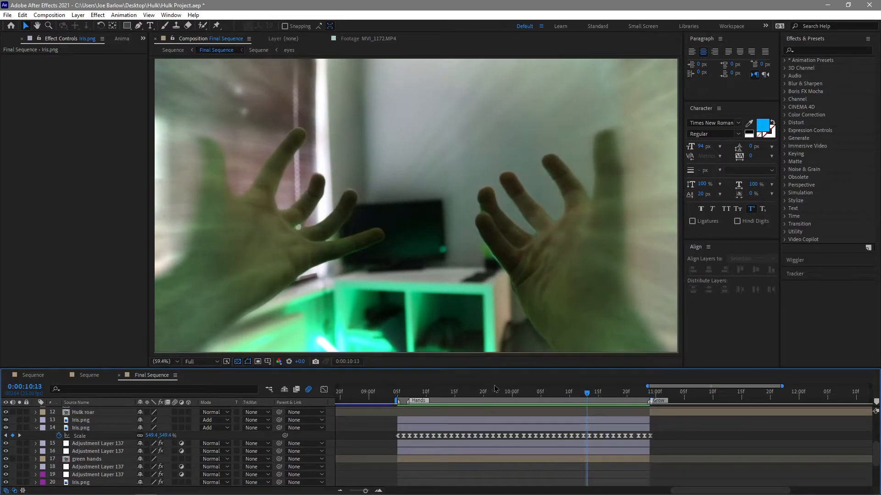
{"action": "left_click", "coordinate": [533, 395]}
Step: Go to the Grow shot at 0:00:11:04 in the Sequence composition and open its Final Sequence layer
{"action": "key", "text": "minus"}
{"action": "key", "text": "minus"}
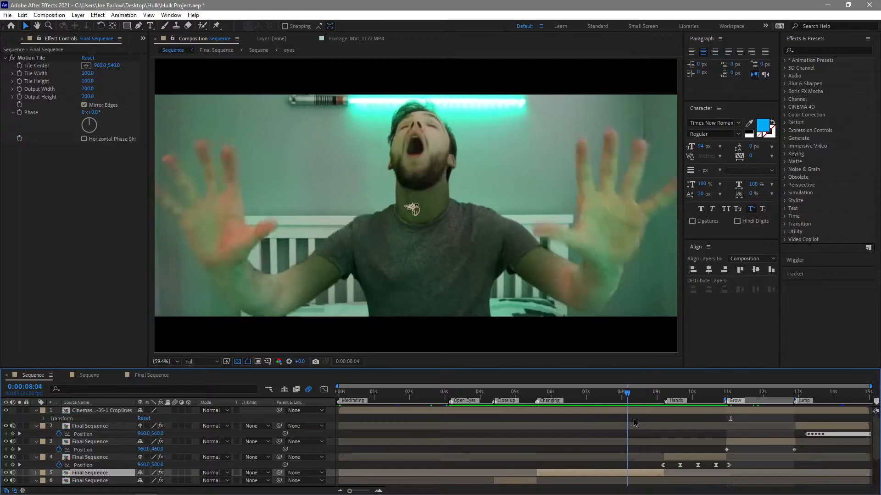
{"action": "left_click_drag", "start_coordinate": [688, 434], "coordinate": [733, 452]}
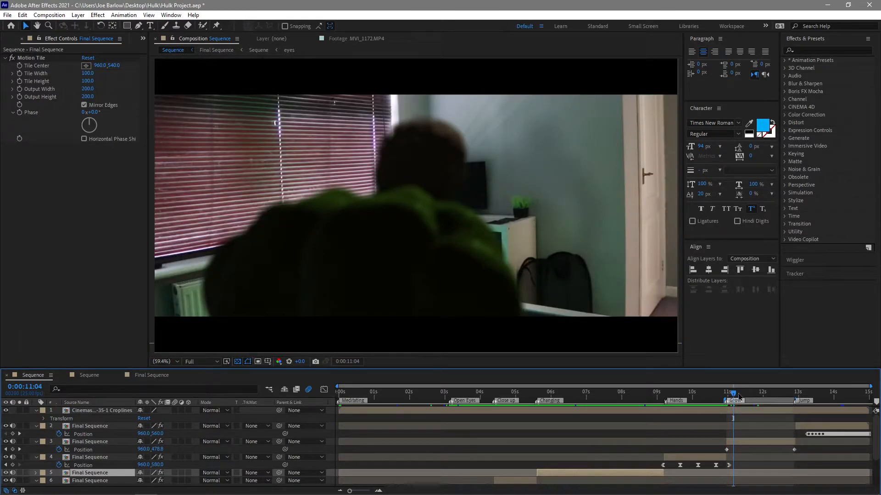
{"action": "left_click", "coordinate": [771, 445]}
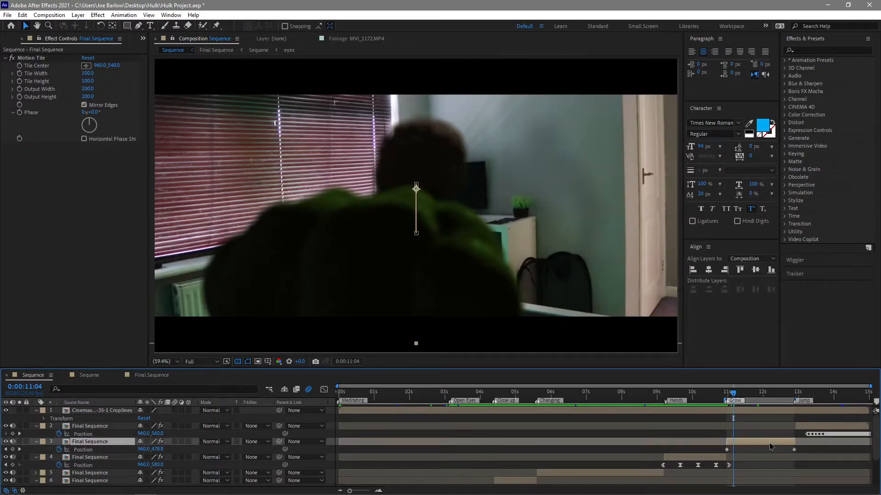
{"action": "double_click", "coordinate": [769, 444]}
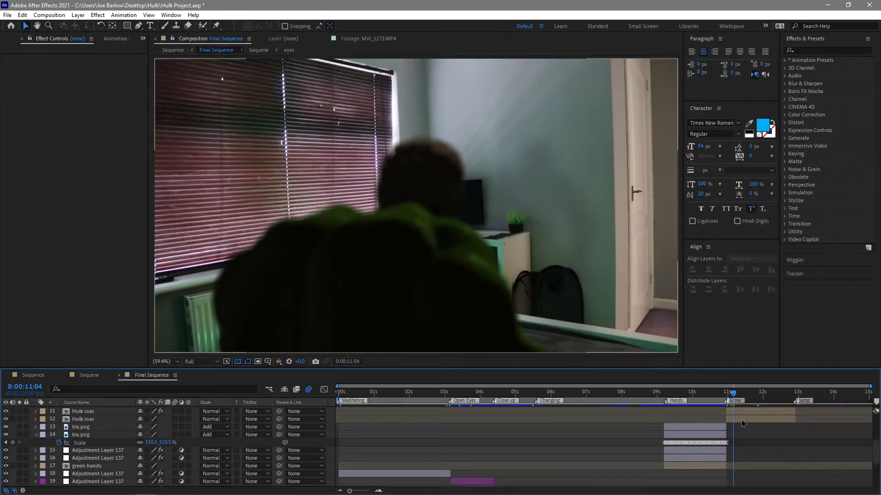
Step: Select the lower Hulk roar layer of the Grow shot and look through the neighbouring layers
{"action": "left_click", "coordinate": [756, 418]}
{"action": "scroll", "coordinate": [751, 434], "scroll_direction": "down", "scroll_amount": 4}
{"action": "scroll", "coordinate": [751, 432], "scroll_direction": "up", "scroll_amount": 4}
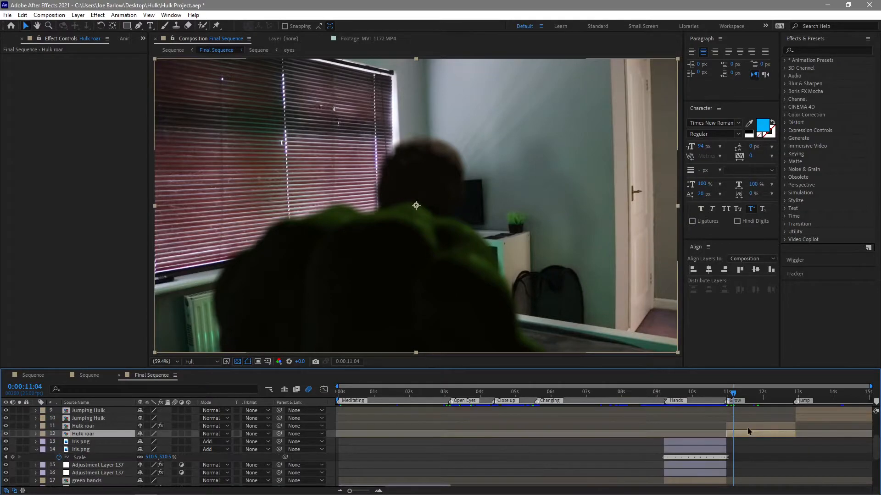
{"action": "scroll", "coordinate": [719, 442], "scroll_direction": "down", "scroll_amount": 5}
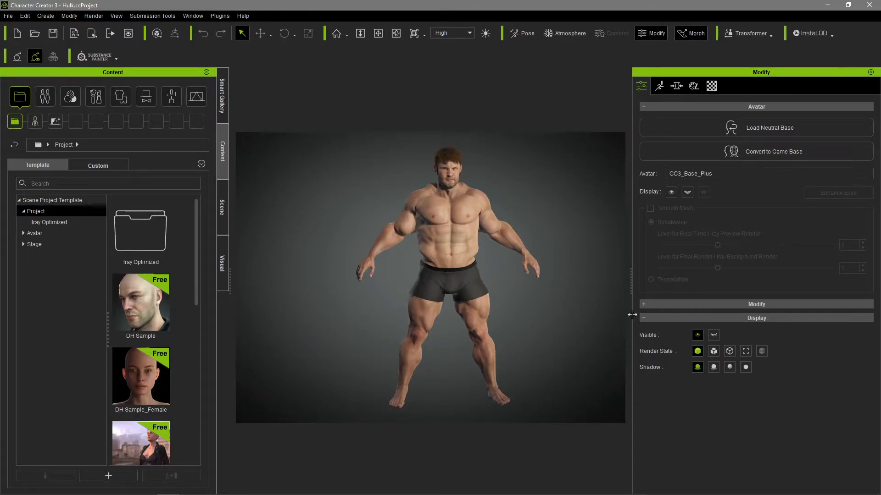
Step: Switch to Character Creator 3, select the Hulk avatar and rotate it about its vertical axis to view its sides
{"action": "left_click", "coordinate": [516, 227]}
{"action": "key", "text": "e"}
{"action": "left_click_drag", "start_coordinate": [468, 417], "coordinate": [538, 408]}
{"action": "left_click_drag", "start_coordinate": [465, 417], "coordinate": [427, 410]}
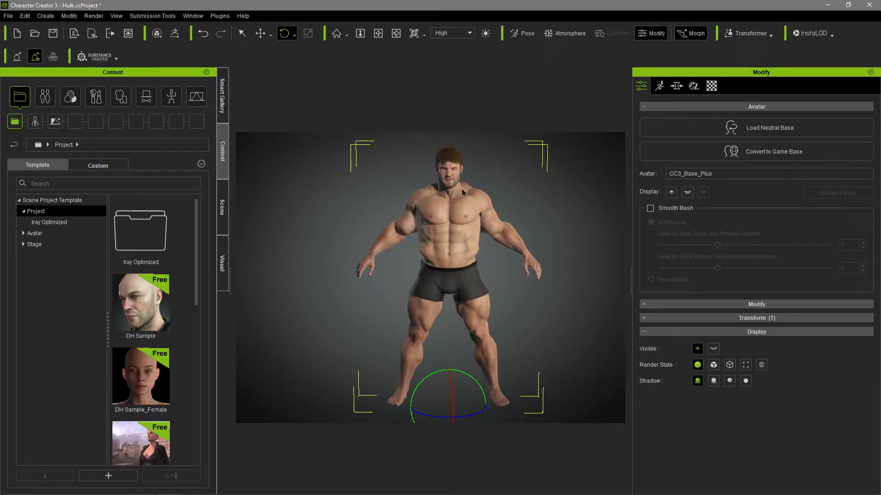
{"action": "left_click_drag", "start_coordinate": [473, 416], "coordinate": [511, 386]}
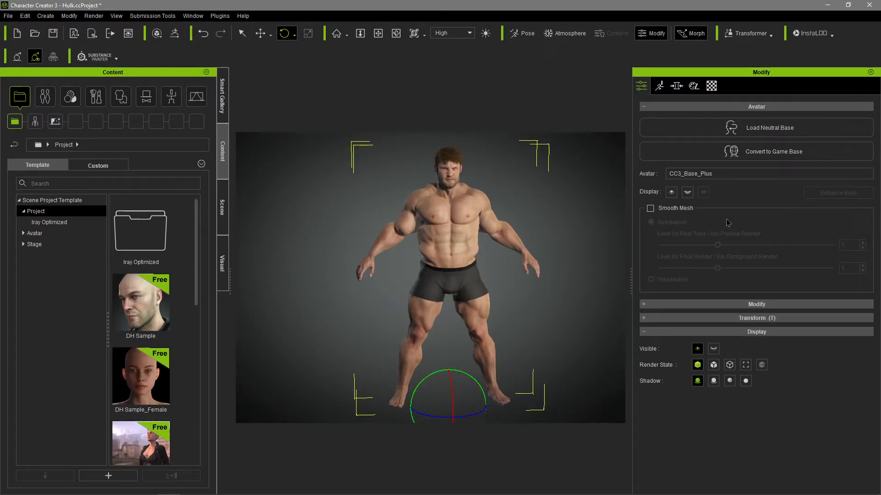
{"action": "left_click", "coordinate": [242, 36]}
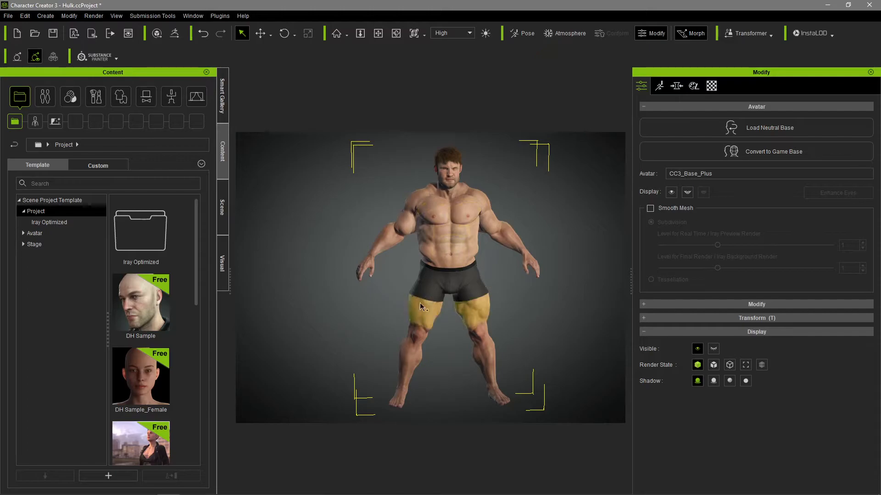
Step: Browse the avatar's motion options and its Hip, Glute, Leg and Arm body morphs, and rotate the avatar for another look
{"action": "left_click", "coordinate": [659, 86]}
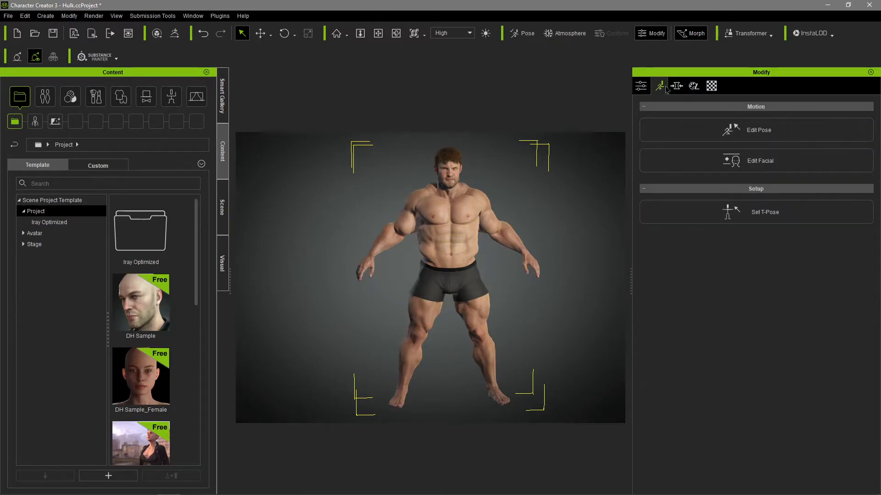
{"action": "left_click", "coordinate": [676, 86]}
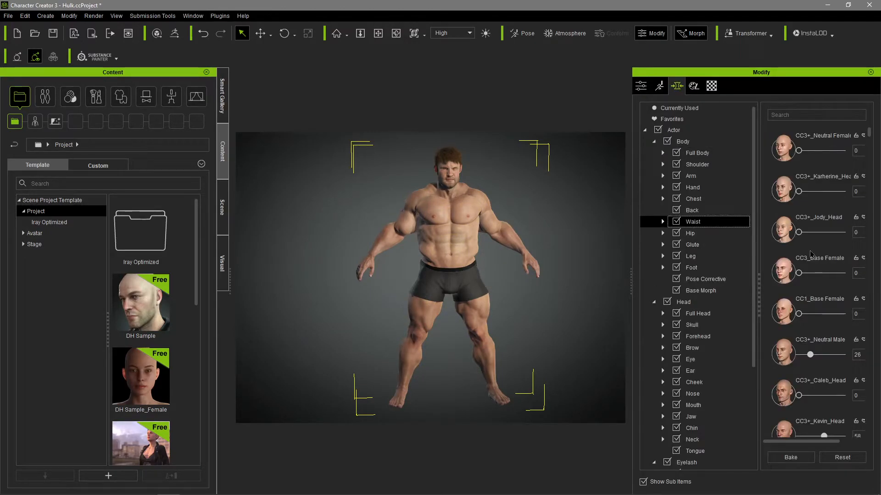
{"action": "left_click", "coordinate": [698, 234]}
{"action": "left_click", "coordinate": [698, 256]}
{"action": "left_click", "coordinate": [731, 246]}
{"action": "left_click", "coordinate": [732, 256]}
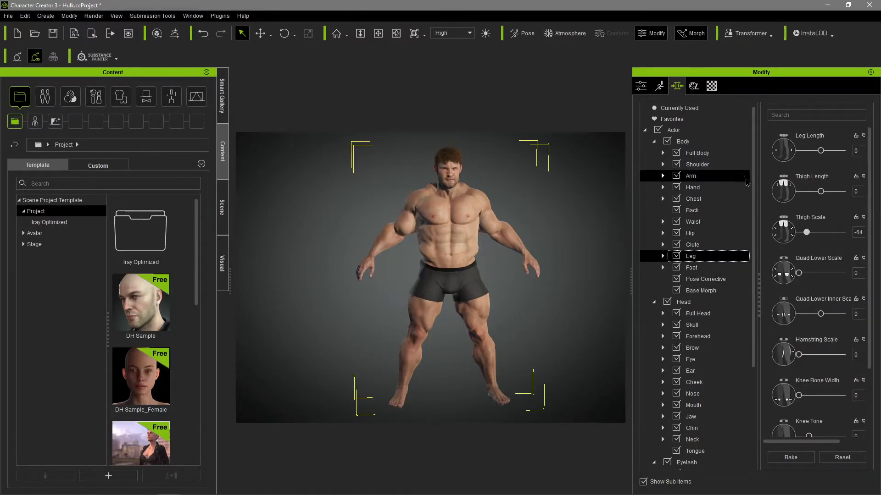
{"action": "left_click", "coordinate": [697, 176]}
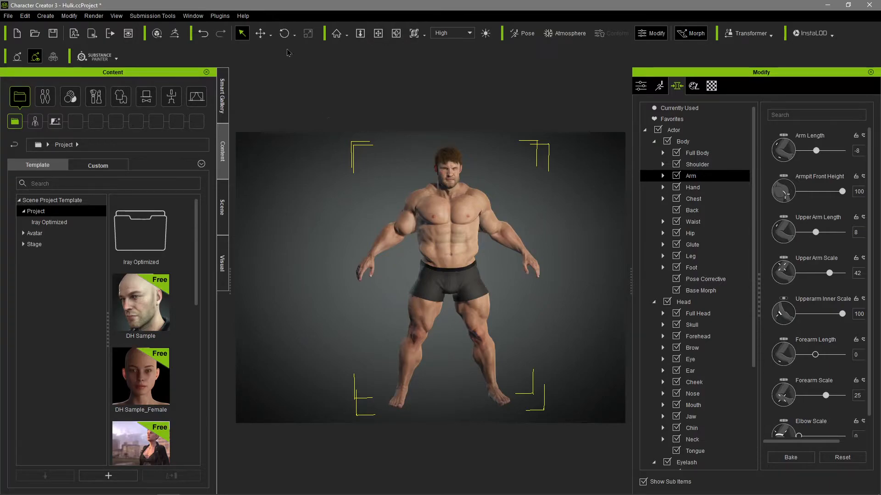
{"action": "left_click", "coordinate": [284, 33]}
{"action": "left_click_drag", "start_coordinate": [473, 418], "coordinate": [391, 258]}
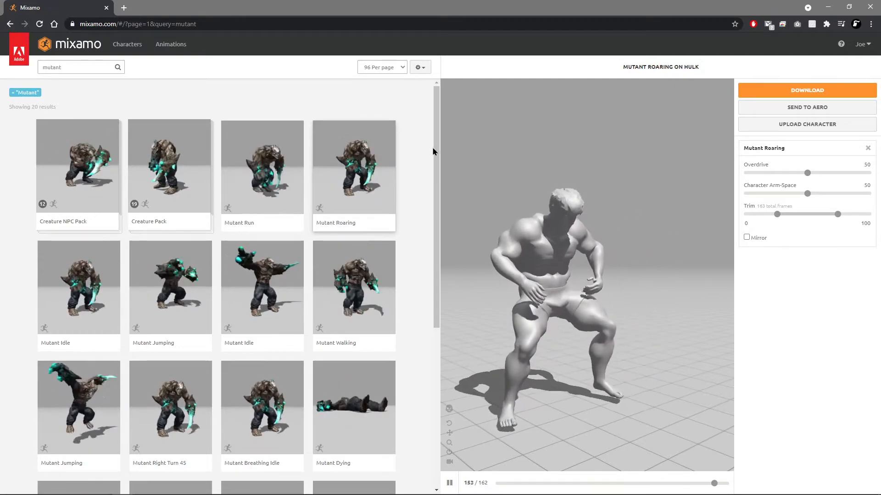
Step: Switch to Mixamo, orbit the Mutant Roaring preview on the Hulk, clear the "Mutant" filter and browse the full animation library
{"action": "left_click_drag", "start_coordinate": [591, 355], "coordinate": [558, 285]}
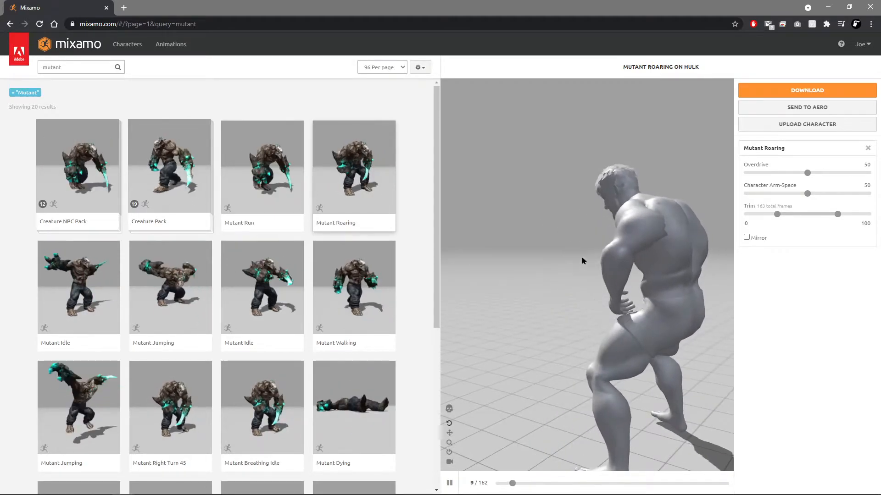
{"action": "mouse_move", "coordinate": [436, 189]}
{"action": "left_mouse_down"}
{"action": "mouse_move", "coordinate": [431, 350]}
{"action": "mouse_move", "coordinate": [431, 182]}
{"action": "left_mouse_up"}
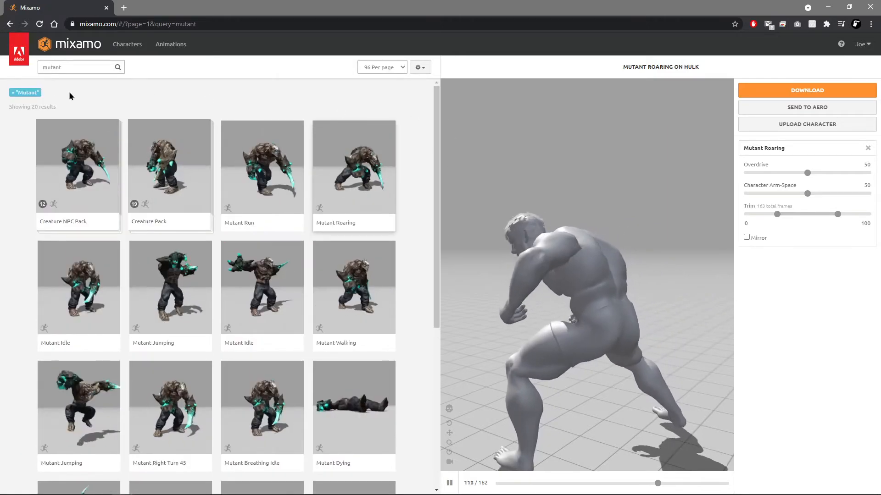
{"action": "left_click", "coordinate": [12, 92]}
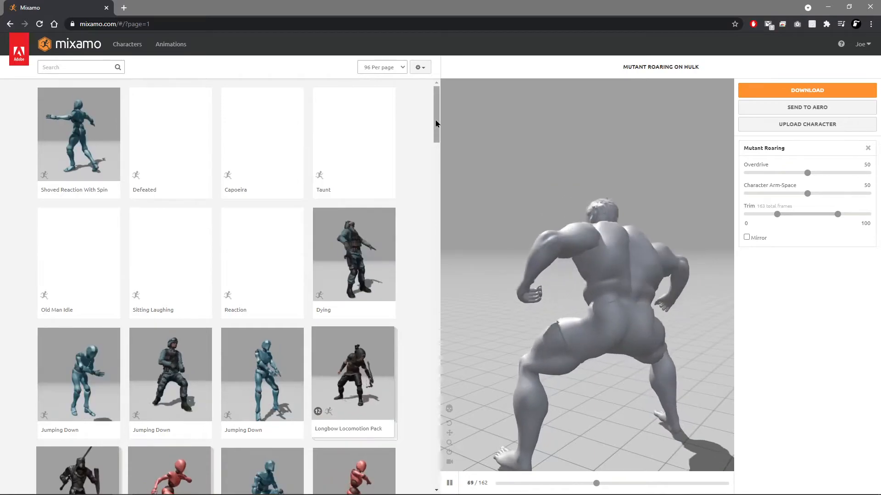
{"action": "left_click_drag", "start_coordinate": [436, 117], "coordinate": [438, 252]}
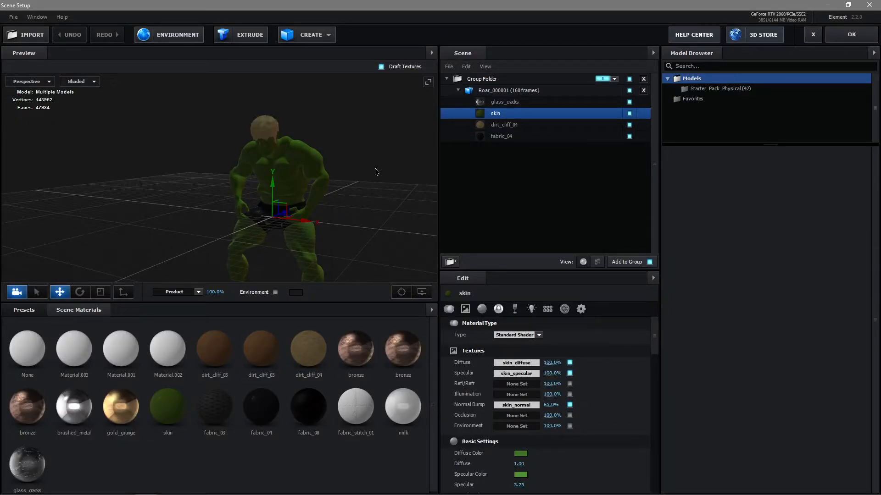
Step: Switch to Element's Scene Setup, and orbit and zoom around the green Roar_000001 model
{"action": "left_click_drag", "start_coordinate": [356, 186], "coordinate": [304, 184]}
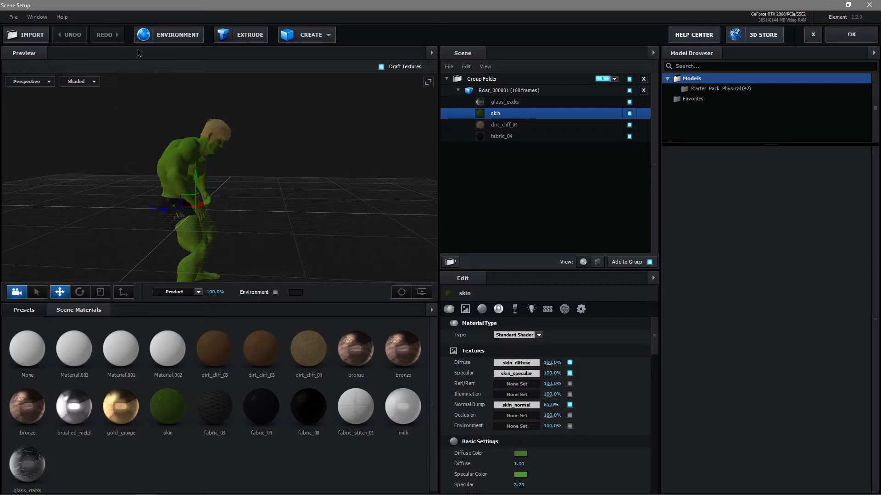
{"action": "left_click_drag", "start_coordinate": [315, 228], "coordinate": [161, 218]}
{"action": "scroll", "coordinate": [293, 215], "scroll_direction": "up", "scroll_amount": 3}
{"action": "left_click_drag", "start_coordinate": [198, 161], "coordinate": [281, 149]}
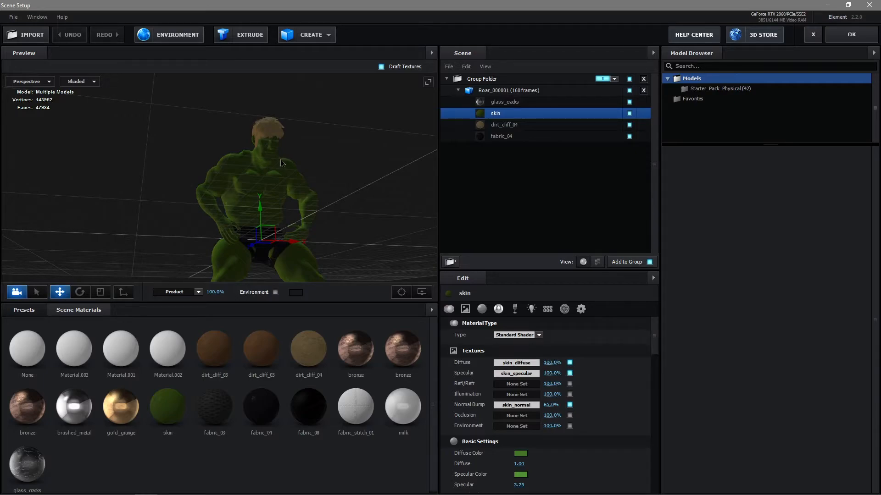
{"action": "scroll", "coordinate": [318, 177], "scroll_direction": "up", "scroll_amount": 2}
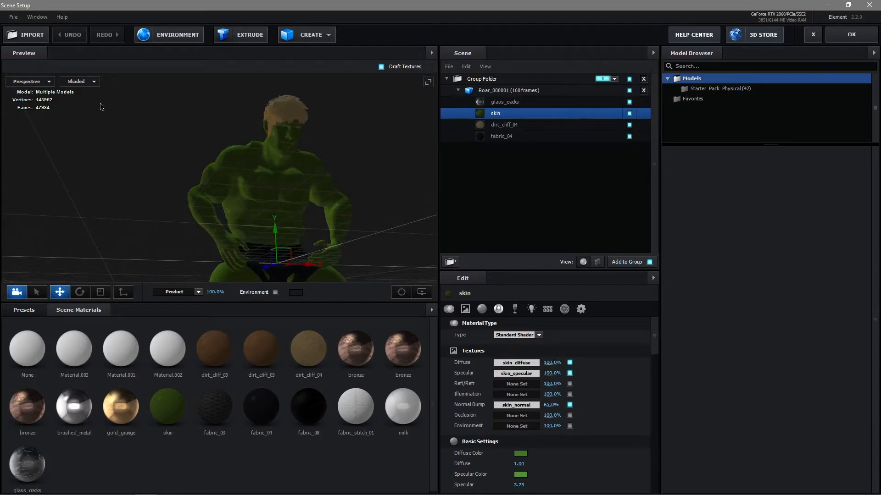
Step: Reveal the 3D Object and 3D Sequence import options, and orbit the Roar model back to a level front view
{"action": "left_click", "coordinate": [13, 17]}
{"action": "mouse_move", "coordinate": [28, 29]}
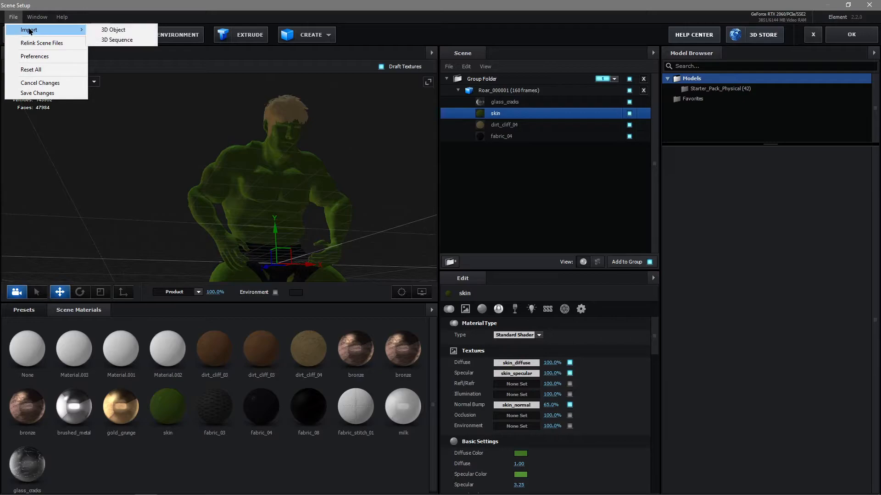
{"action": "left_click_drag", "start_coordinate": [397, 169], "coordinate": [289, 158]}
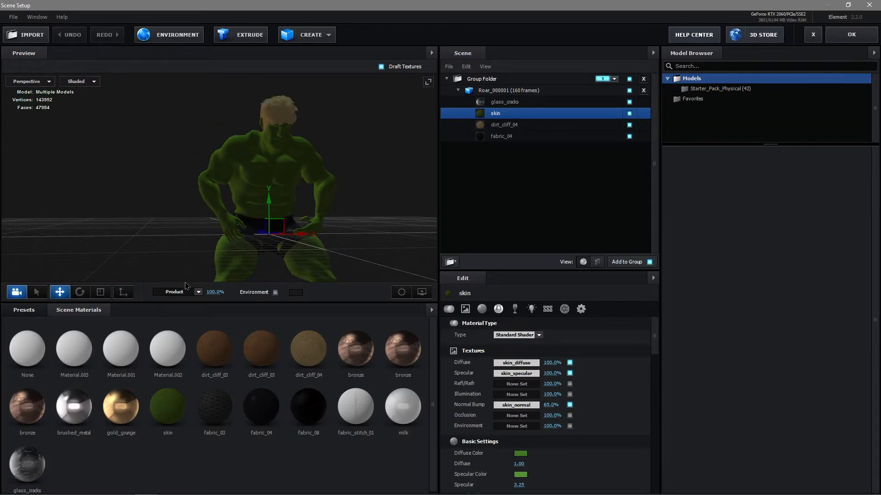
{"action": "left_click_drag", "start_coordinate": [242, 174], "coordinate": [255, 158]}
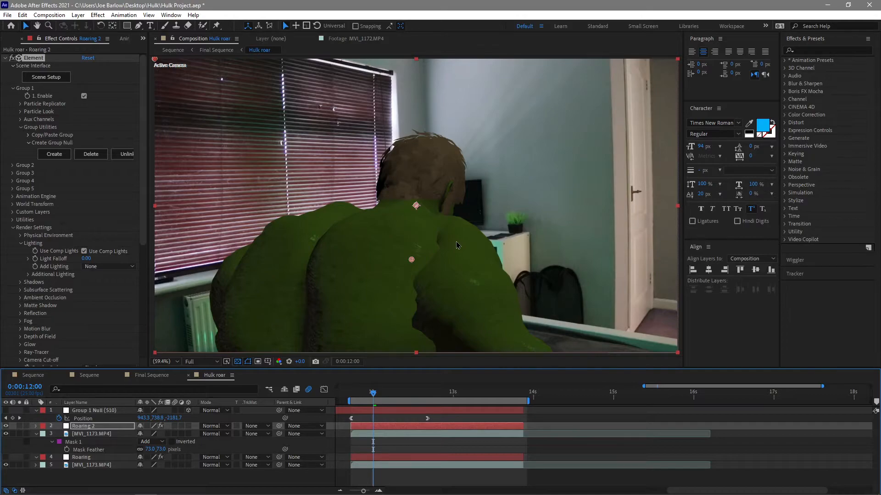
Step: Set Element's Add Lighting to Dark on the Roaring 2 layer and turn on the visibility of the Roaring layer
{"action": "left_click", "coordinate": [104, 267]}
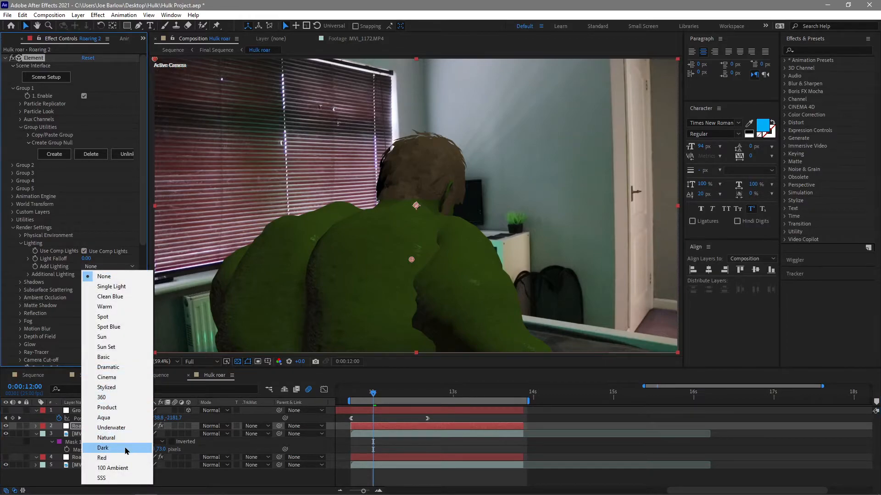
{"action": "left_click", "coordinate": [125, 450]}
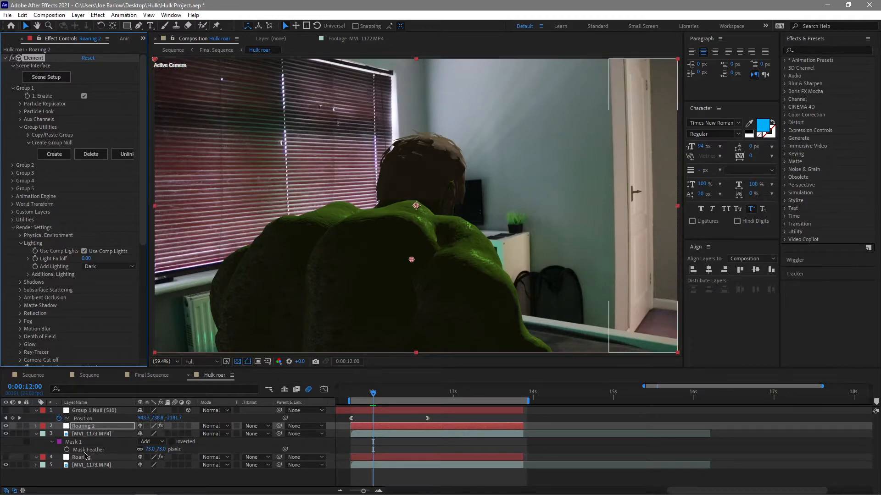
{"action": "left_click_drag", "start_coordinate": [4, 465], "coordinate": [6, 457]}
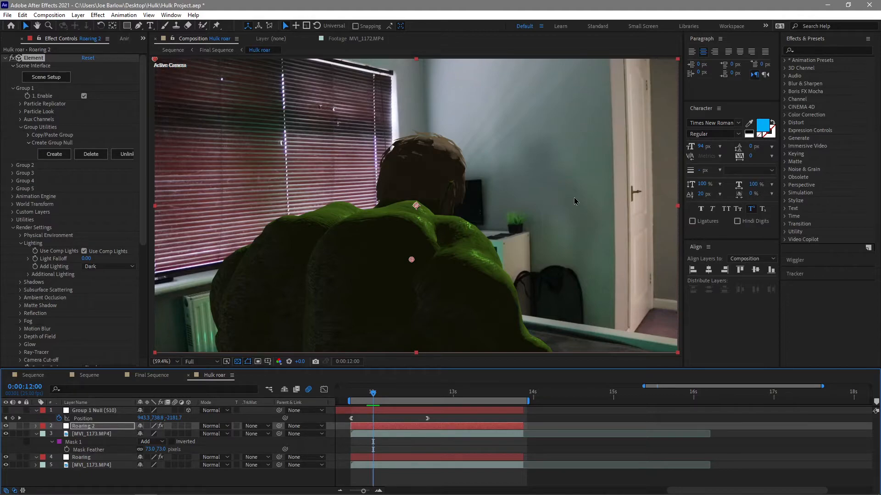
Step: Collapse the Element settings on Roaring 2 and enable its Camera Lens Blur and Levels effects
{"action": "left_click", "coordinate": [6, 58]}
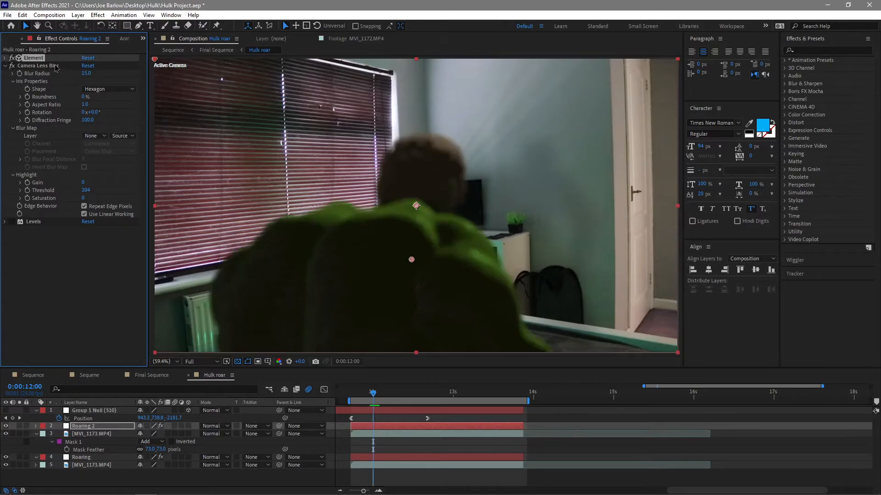
{"action": "left_click", "coordinate": [54, 66]}
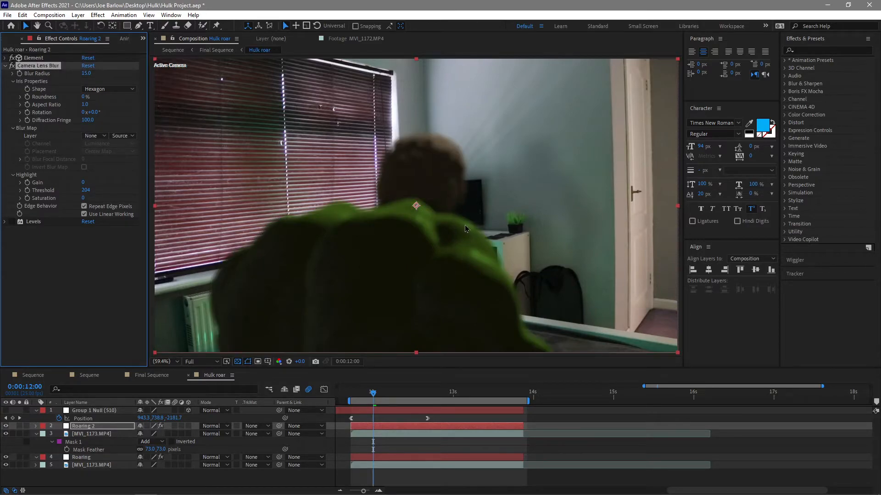
{"action": "left_click", "coordinate": [12, 221]}
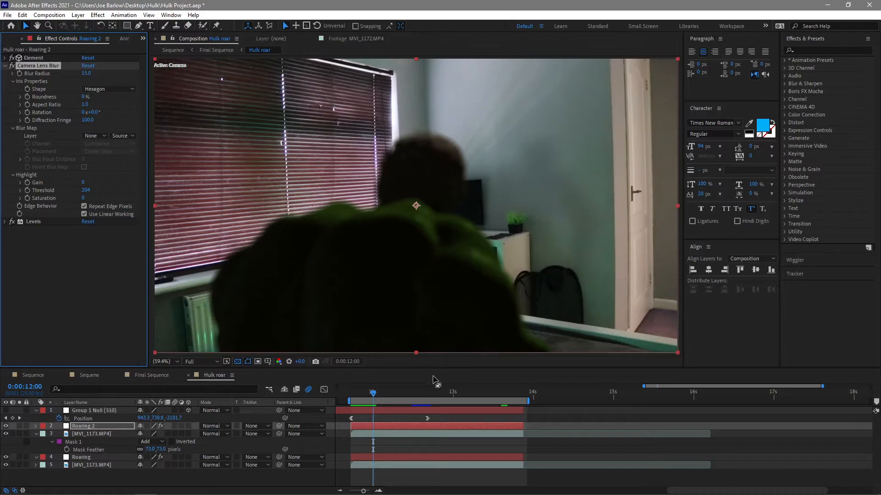
Step: Move back to the start of the Roaring layers near 0:00:11:18 and preview the Hulk roar composition
{"action": "left_click_drag", "start_coordinate": [373, 393], "coordinate": [356, 398]}
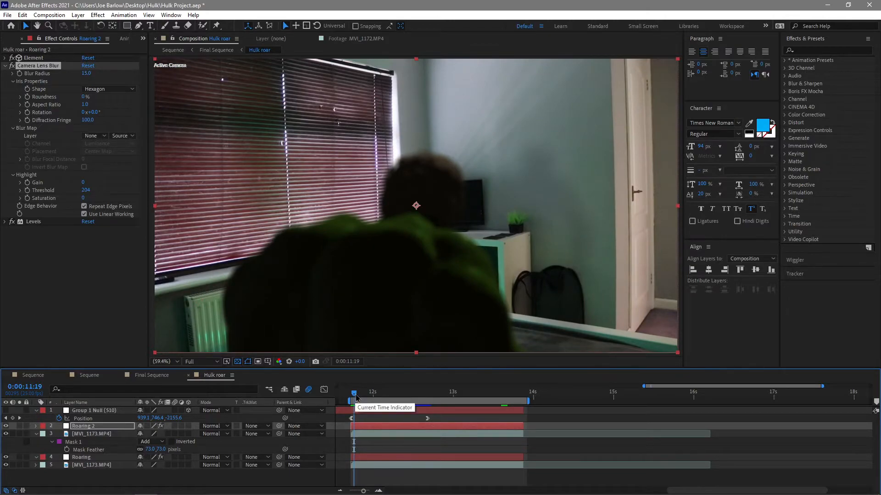
{"action": "key", "text": "space"}
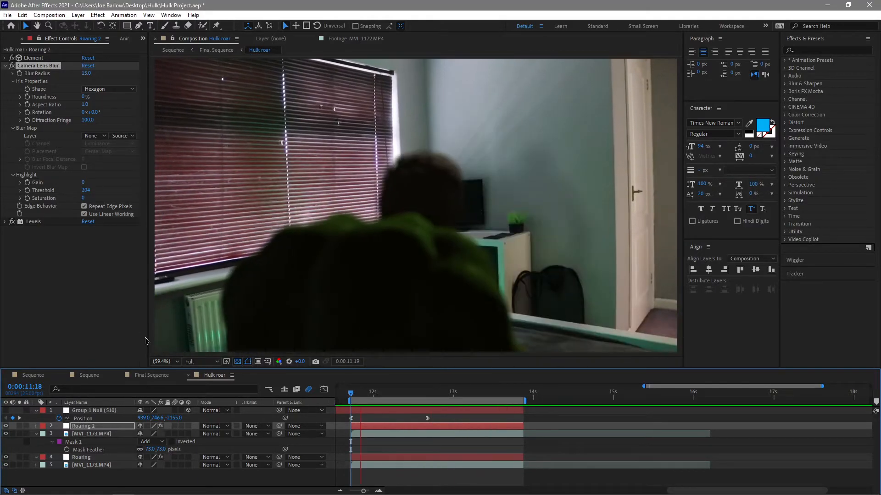
{"action": "key", "text": "space"}
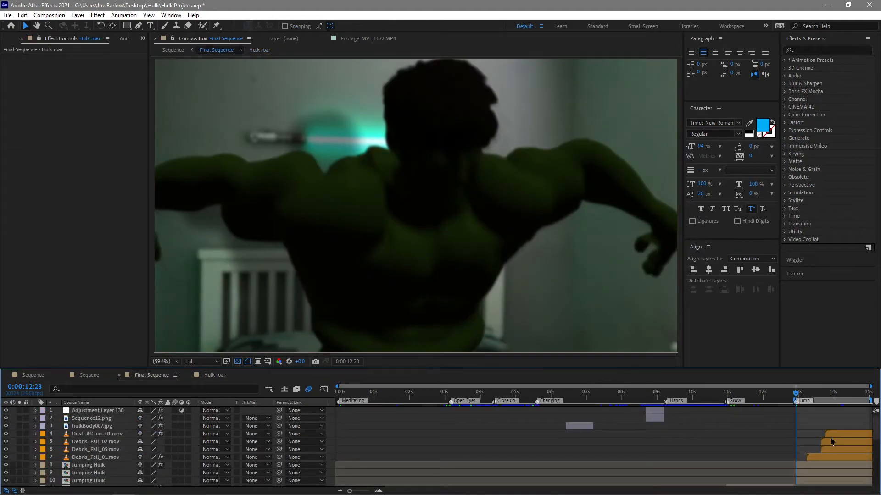
Step: Open the Sequene precomp, check the Gaussian Blur on the MVI_1174.MP4 background clip near 0:00:13:06, and close the composition again
{"action": "scroll", "coordinate": [827, 439], "scroll_direction": "down", "scroll_amount": 6}
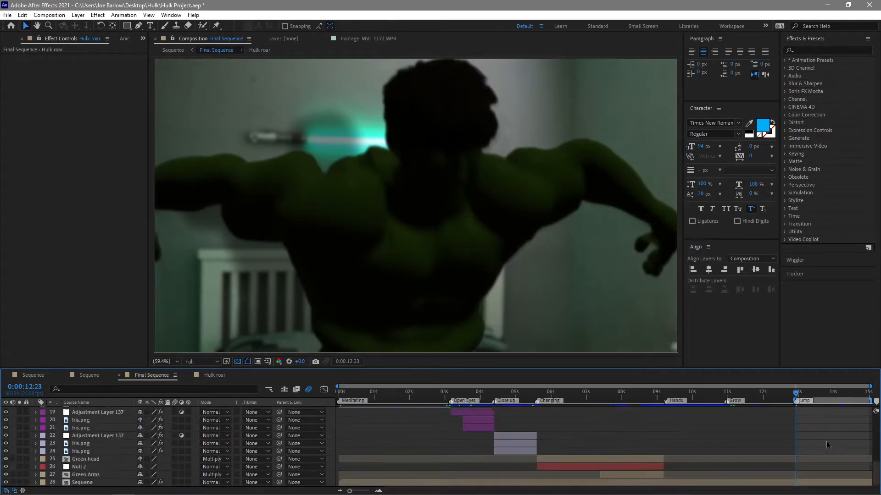
{"action": "left_click", "coordinate": [822, 485]}
{"action": "double_click", "coordinate": [823, 486]}
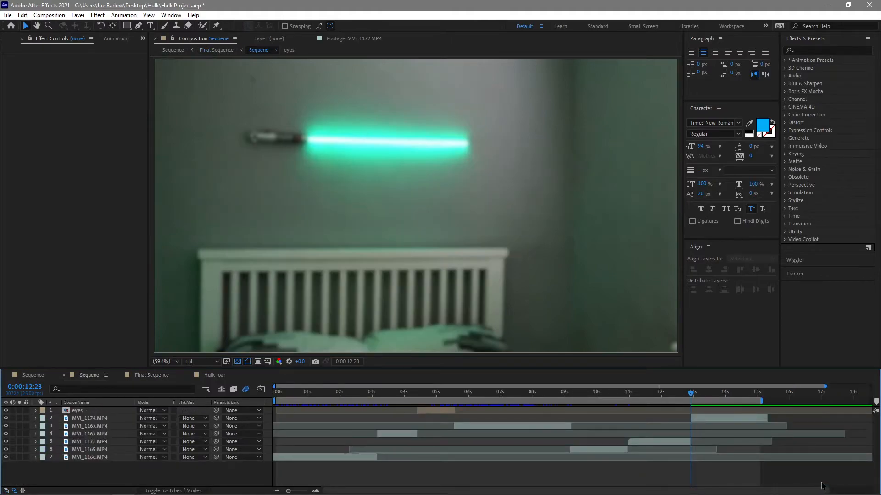
{"action": "left_click_drag", "start_coordinate": [693, 404], "coordinate": [701, 398]}
{"action": "left_click", "coordinate": [704, 418]}
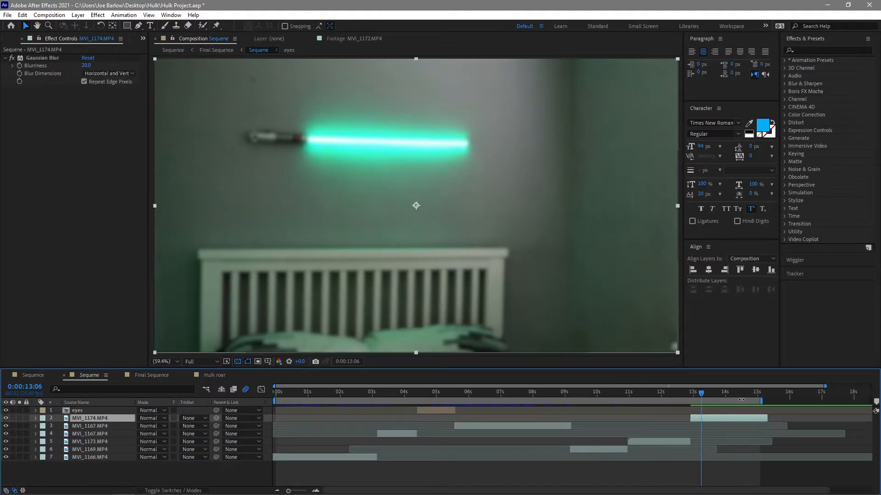
{"action": "key", "text": "ctrl+w"}
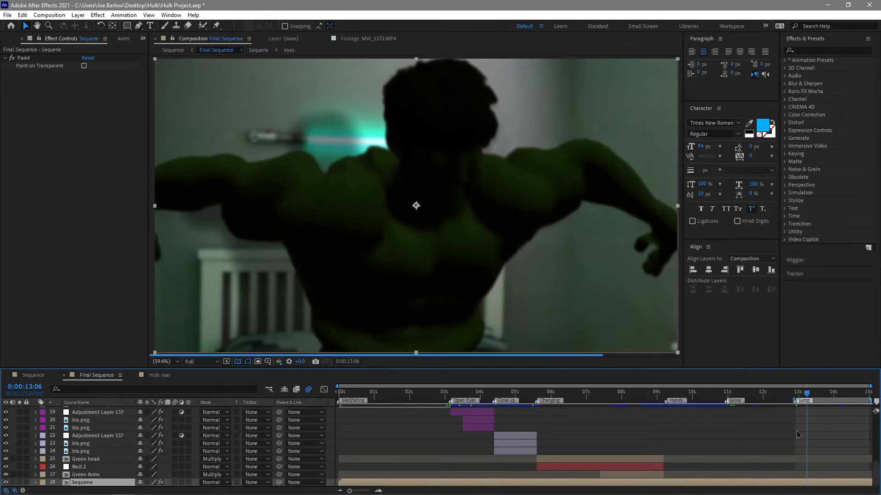
Step: Examine the three stacked Jumping Hulk layers in Final Sequence, including the Pixel Motion Blur settings on the uppermost one
{"action": "scroll", "coordinate": [798, 438], "scroll_direction": "up", "scroll_amount": 5}
{"action": "left_click", "coordinate": [815, 438]}
{"action": "left_click", "coordinate": [805, 453]}
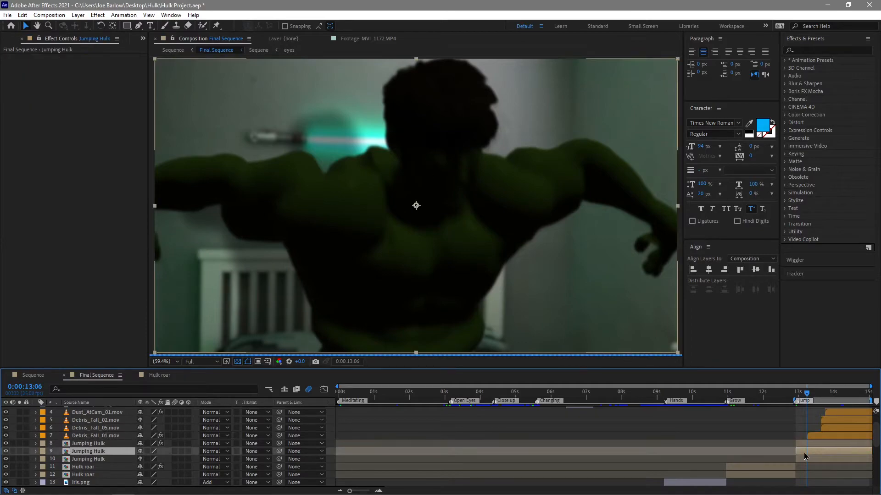
{"action": "left_click", "coordinate": [808, 463]}
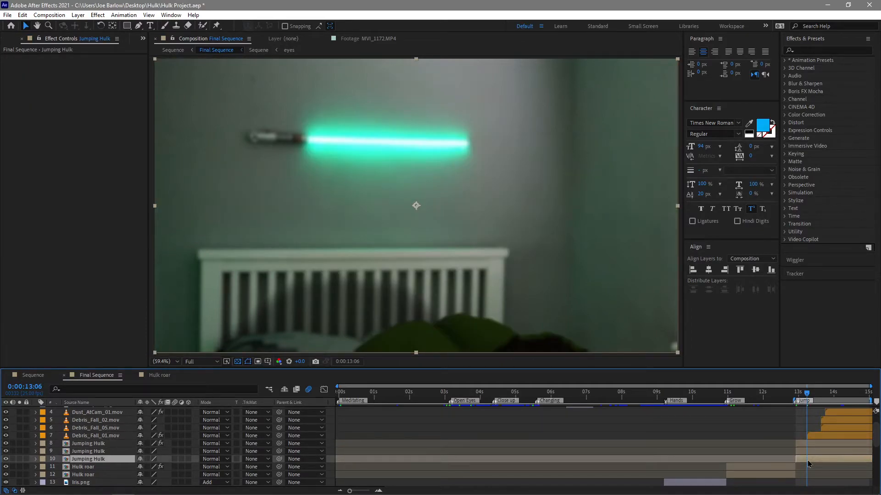
{"action": "left_click", "coordinate": [808, 451]}
{"action": "left_click", "coordinate": [809, 444]}
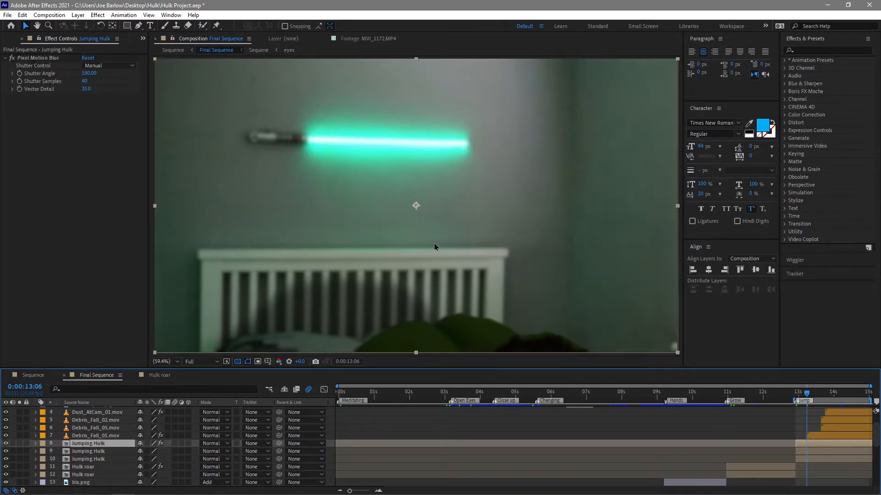
{"action": "left_click", "coordinate": [810, 453]}
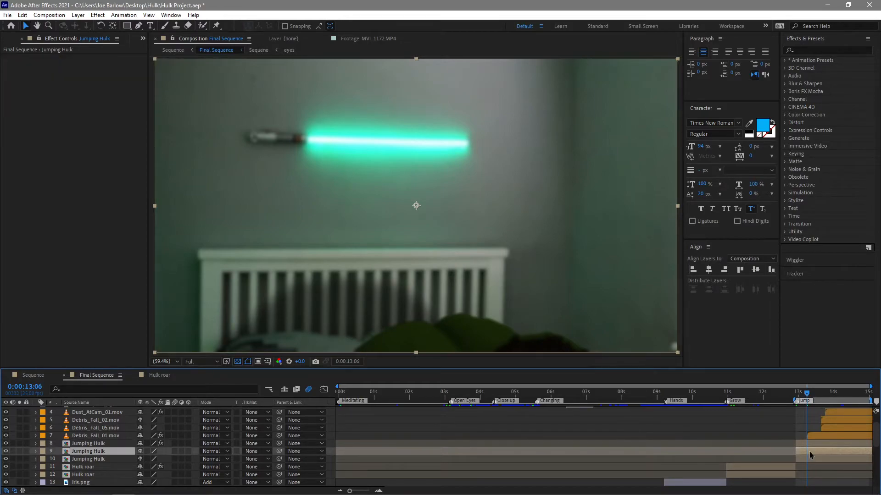
{"action": "left_click", "coordinate": [815, 445]}
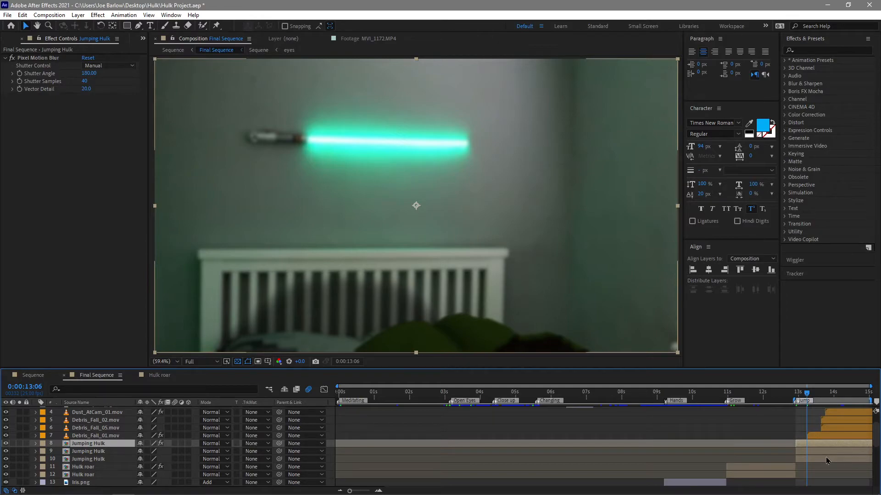
{"action": "left_click", "coordinate": [825, 453]}
{"action": "left_click", "coordinate": [825, 459]}
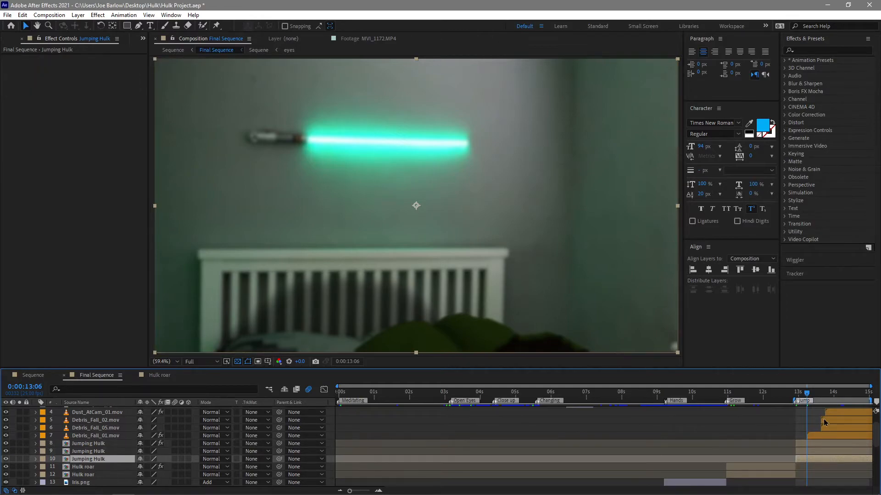
Step: Open the lowest Jumping Hulk precomp at 0:00:13:21 and inspect the effects on its Jumping 5 and Shadow layers
{"action": "double_click", "coordinate": [810, 459]}
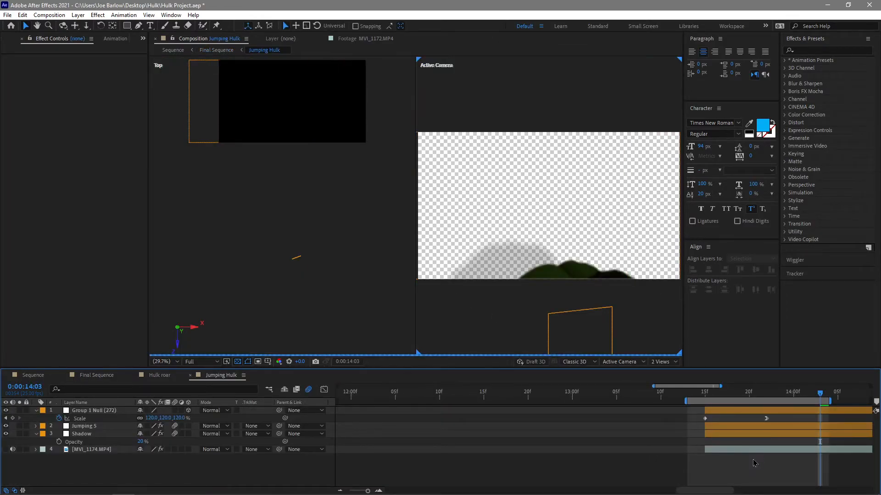
{"action": "left_click", "coordinate": [758, 393]}
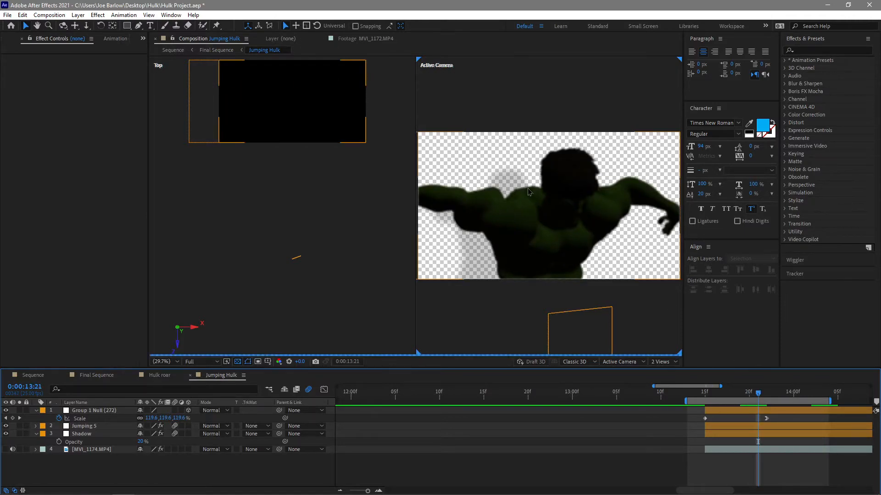
{"action": "left_click", "coordinate": [115, 425]}
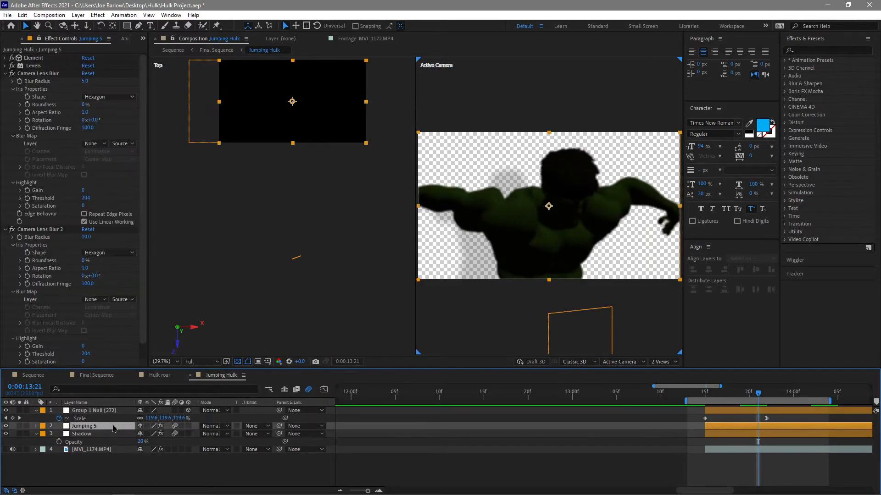
{"action": "left_click", "coordinate": [112, 434]}
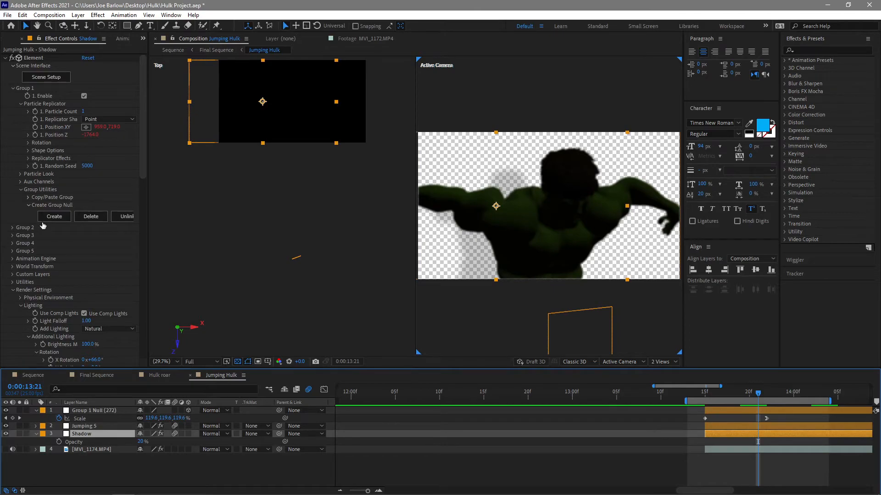
{"action": "left_click", "coordinate": [5, 59]}
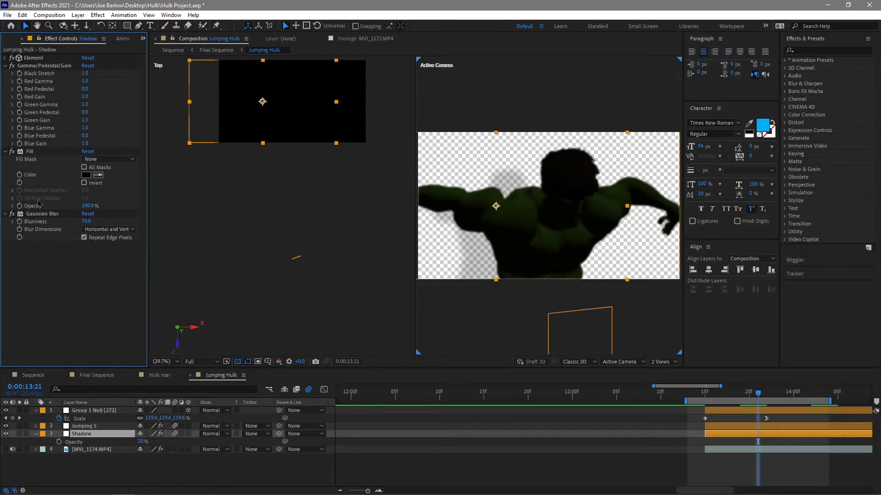
{"action": "key", "text": "ctrl+Up"}
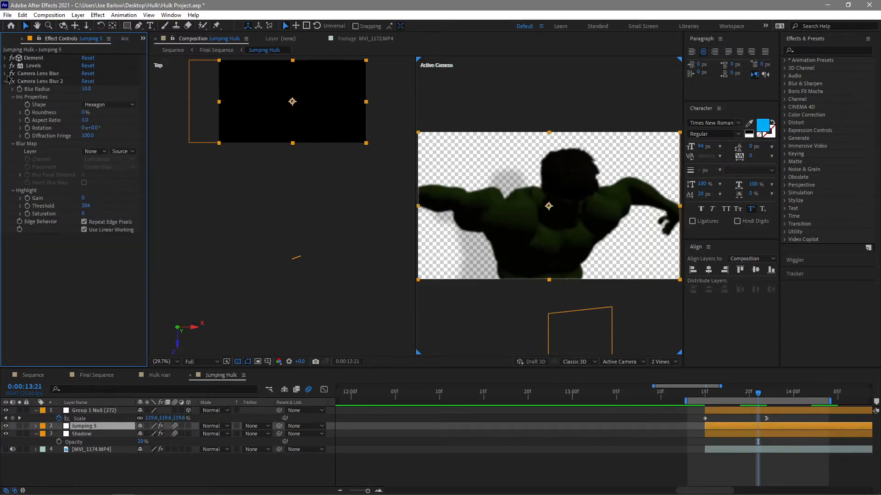
{"action": "left_click", "coordinate": [33, 65]}
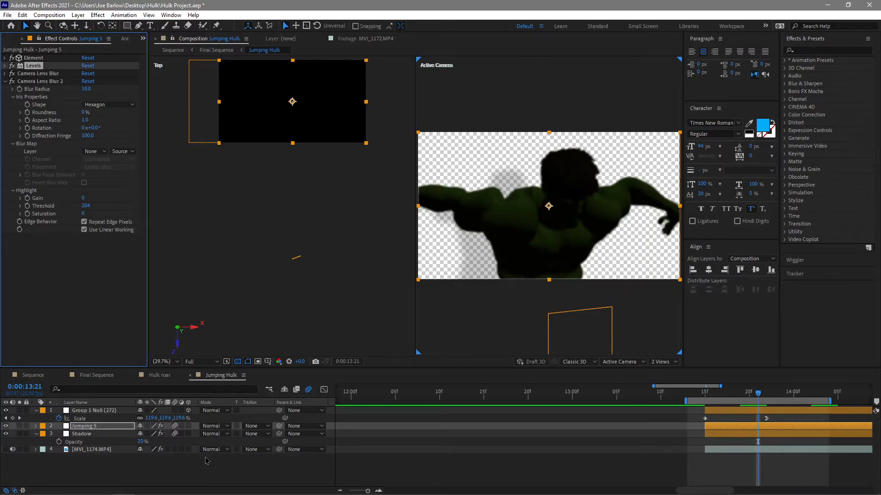
Step: Compare the jump in Final Sequence with and without Pixel Motion Blur by toggling the visibility of the upper two Jumping Hulk layers
{"action": "left_click", "coordinate": [88, 475]}
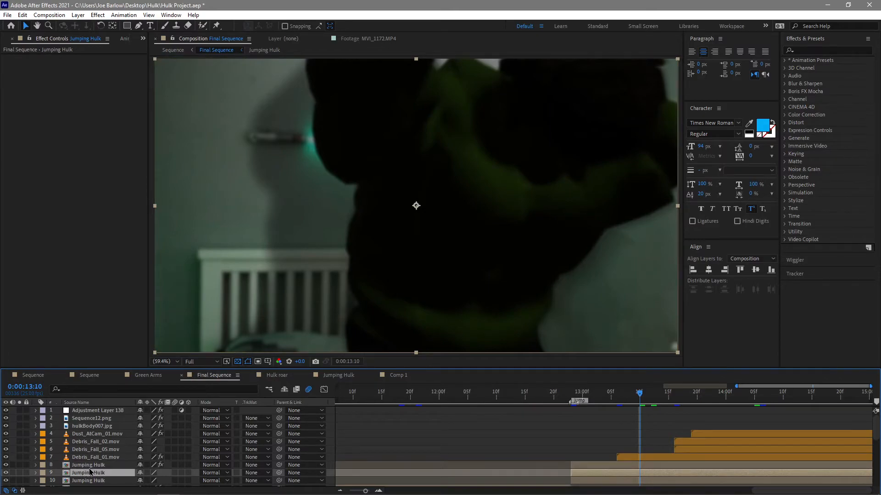
{"action": "left_click", "coordinate": [96, 466]}
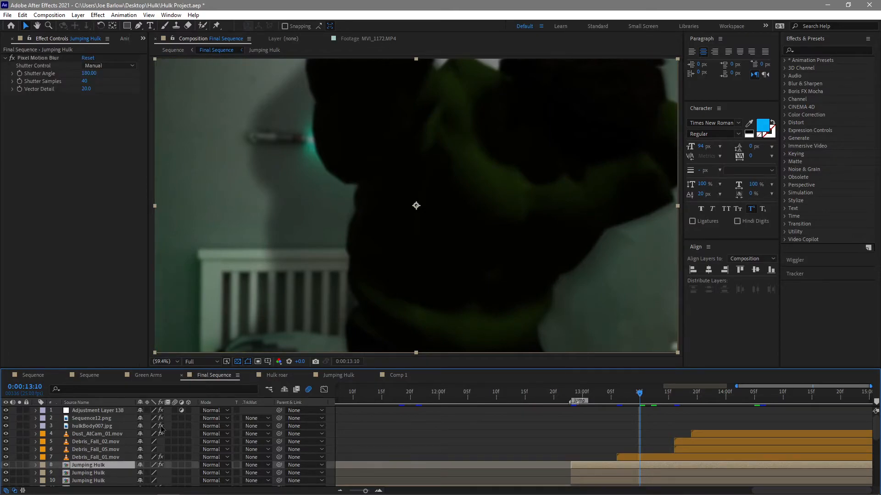
{"action": "left_click", "coordinate": [50, 59]}
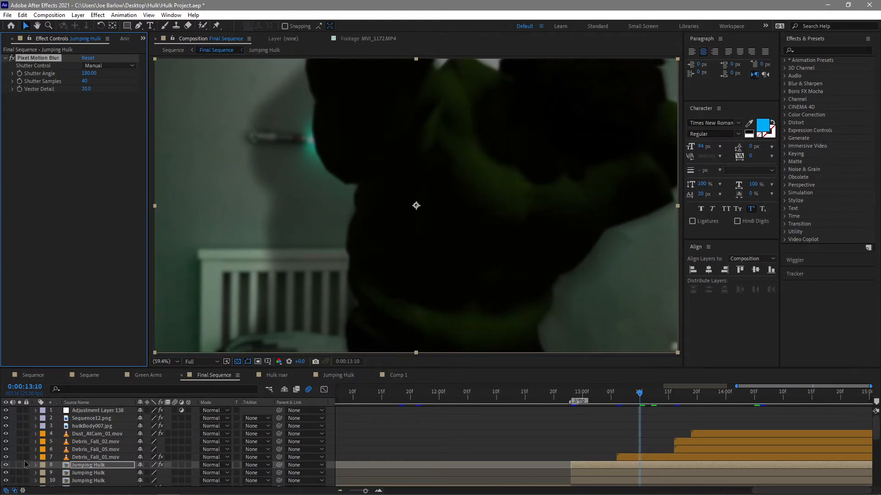
{"action": "left_click", "coordinate": [6, 466]}
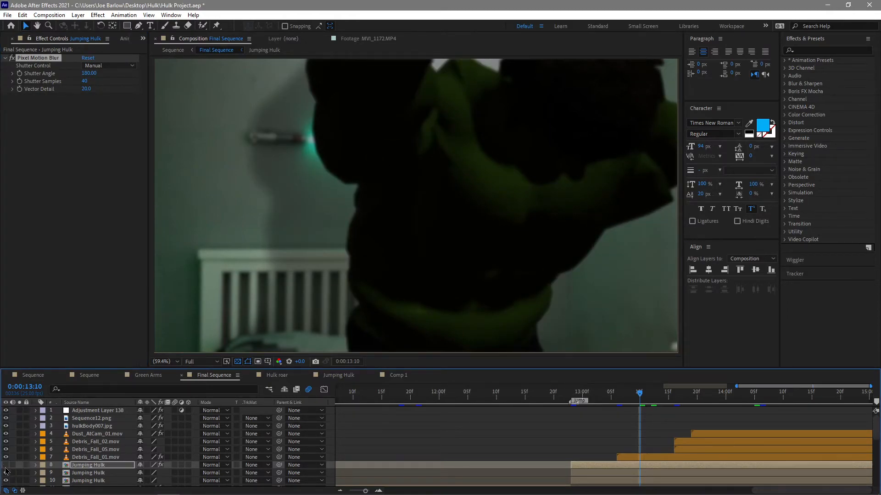
{"action": "left_click", "coordinate": [6, 467]}
{"action": "left_click", "coordinate": [4, 472]}
{"action": "left_click", "coordinate": [6, 466]}
Step: Start the work area at 0:00:12:23, preview the Hulk's jump and scrub to the frame at 0:00:13:12
{"action": "left_click", "coordinate": [570, 399]}
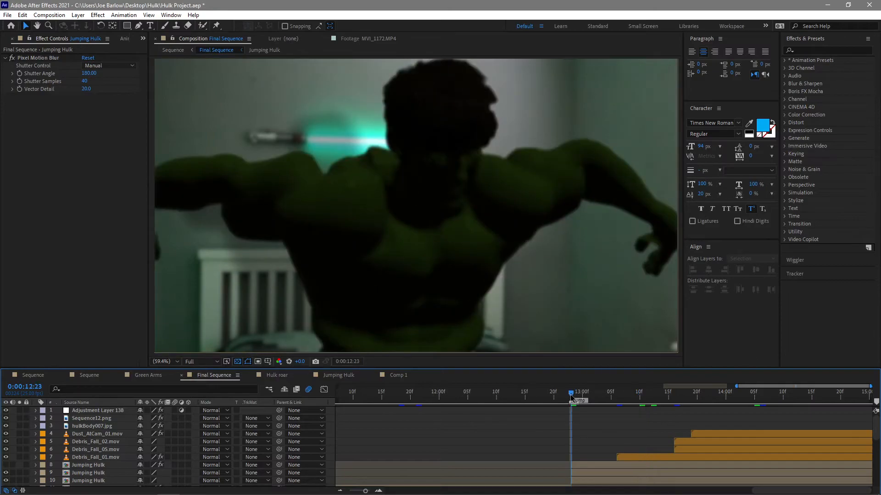
{"action": "key", "text": "b"}
{"action": "left_click_drag", "start_coordinate": [595, 398], "coordinate": [574, 401]}
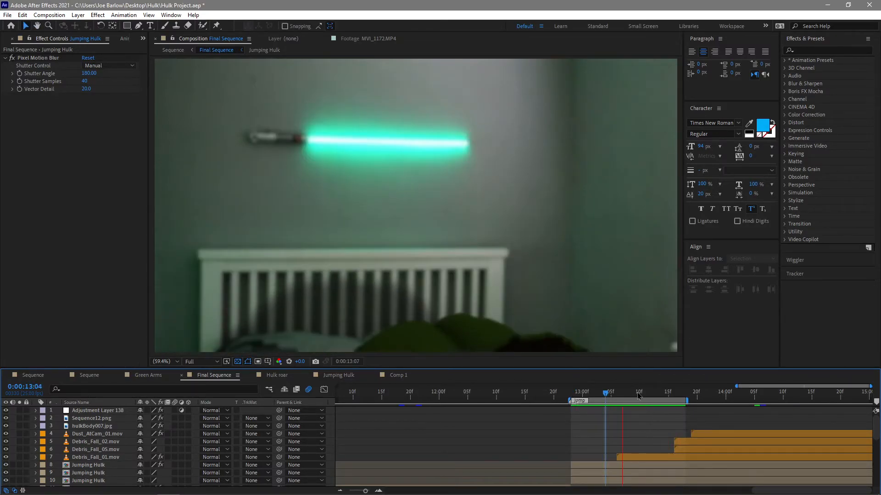
{"action": "key", "text": "space"}
{"action": "left_click_drag", "start_coordinate": [577, 402], "coordinate": [659, 399]}
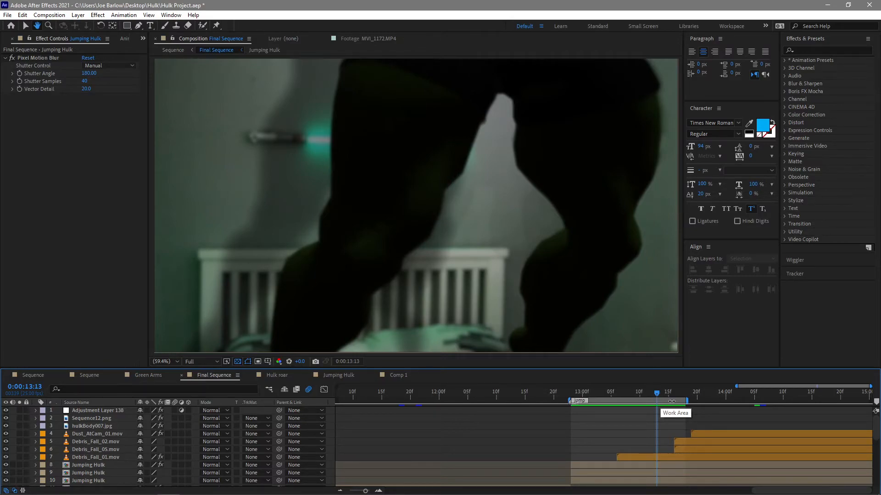
{"action": "left_click_drag", "start_coordinate": [671, 401], "coordinate": [653, 399]}
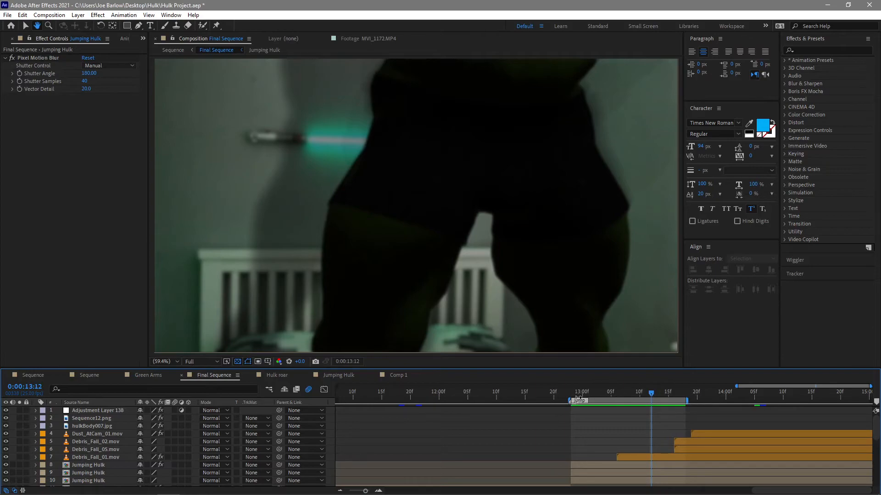
Step: Start the work area at 0:00:13:12, extend it to the end of the composition and preview the falling debris
{"action": "scroll", "coordinate": [578, 398], "scroll_direction": "down", "scroll_amount": 3}
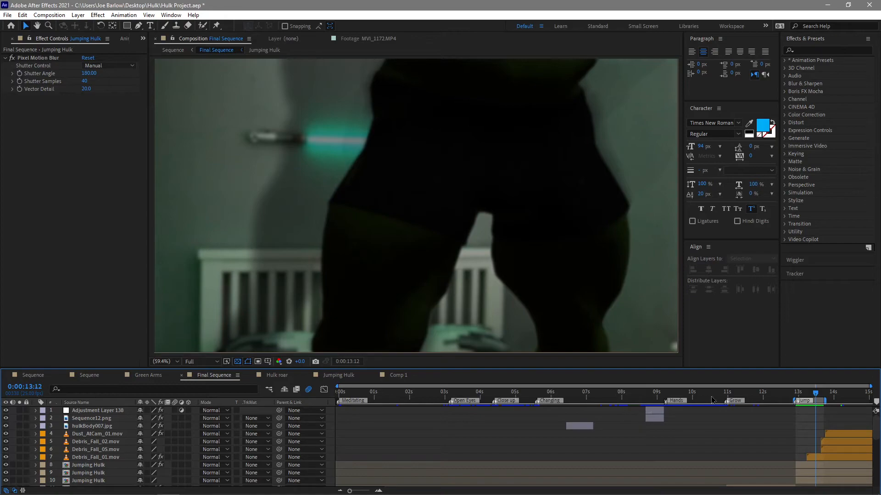
{"action": "left_click_drag", "start_coordinate": [817, 394], "coordinate": [878, 407]}
{"action": "key", "text": "b"}
{"action": "key", "text": "space"}
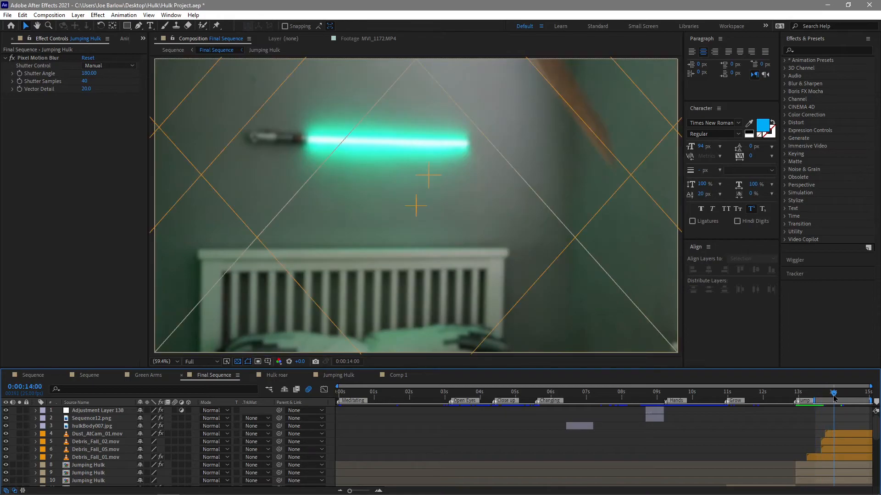
Step: View the Curves on the Dust_AtCam_01.mov layer and preview the dust and debris from 0:00:13:16
{"action": "left_click", "coordinate": [94, 435]}
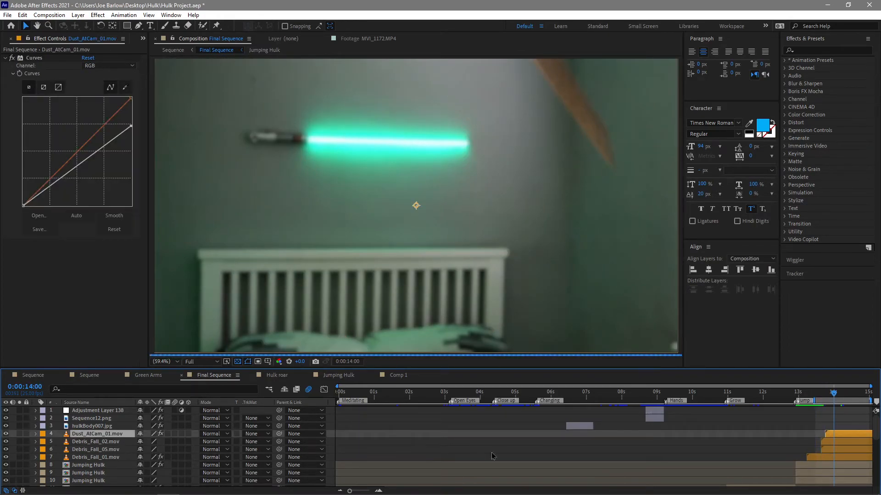
{"action": "left_click", "coordinate": [820, 395]}
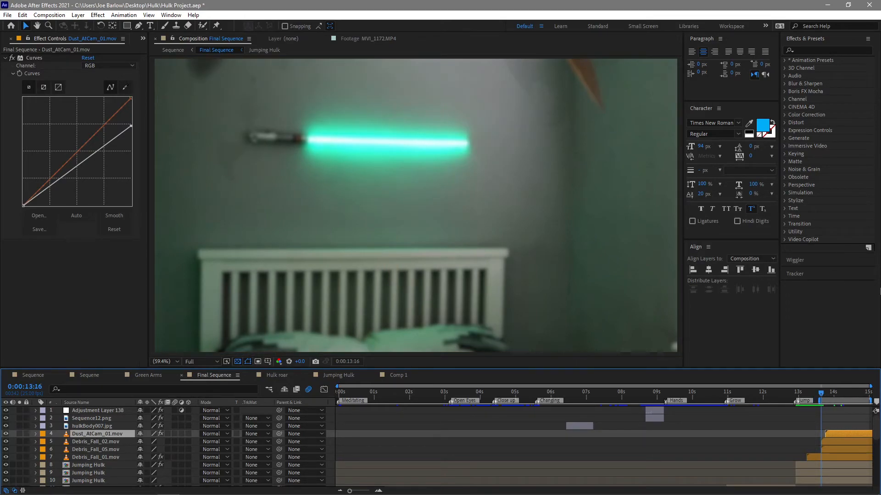
{"action": "key", "text": "space"}
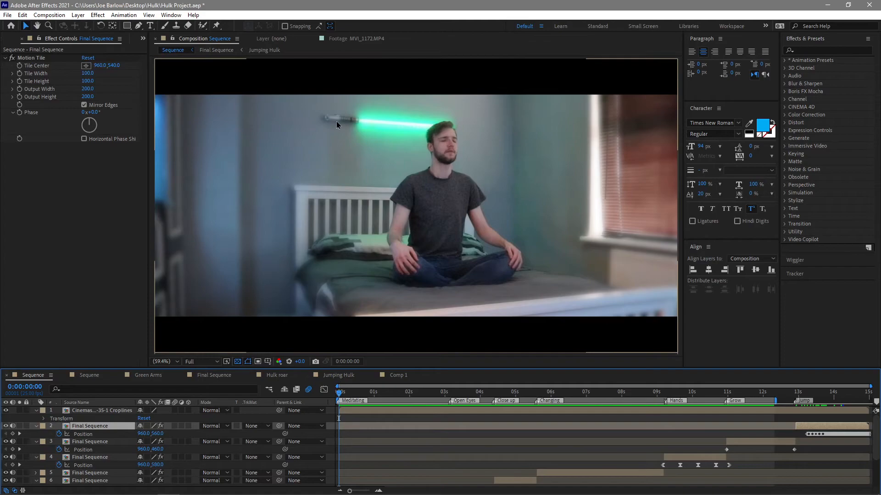
Step: Preview the Sequence composition from the beginning and scrub through the growing, close-up and meditating shots, ending at 0:00:00:18
{"action": "key", "text": "space"}
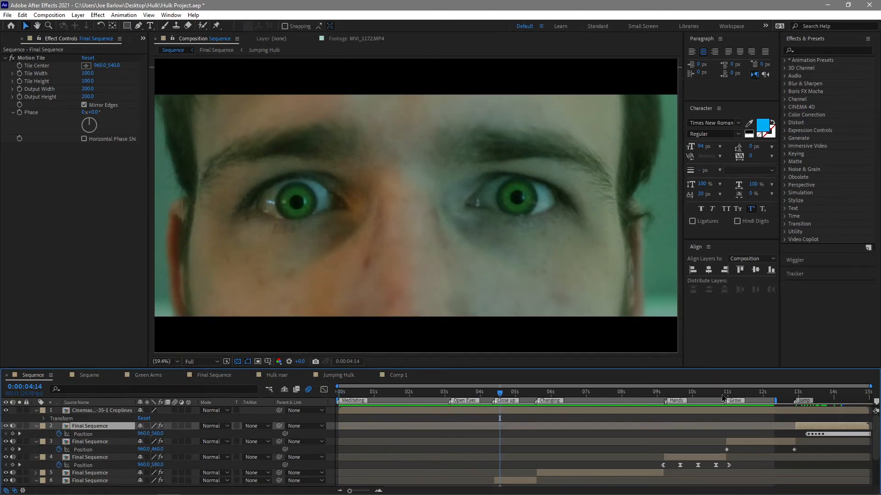
{"action": "left_click", "coordinate": [738, 394]}
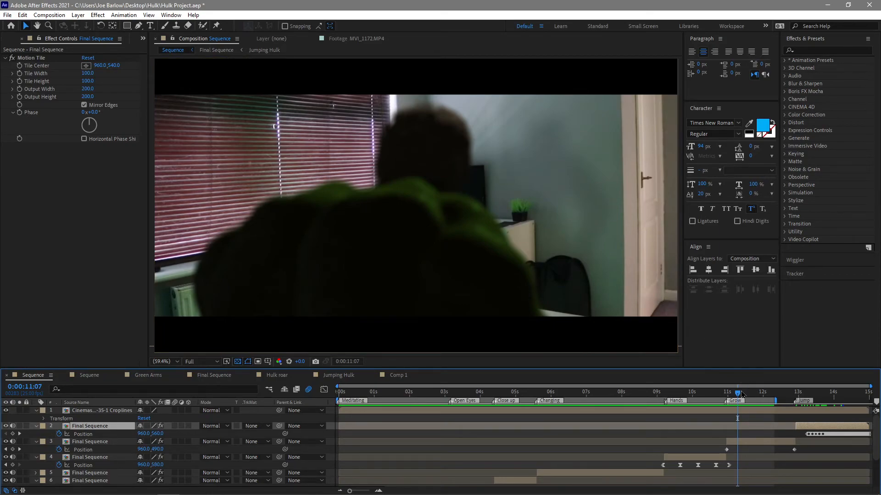
{"action": "left_click_drag", "start_coordinate": [745, 399], "coordinate": [523, 402]}
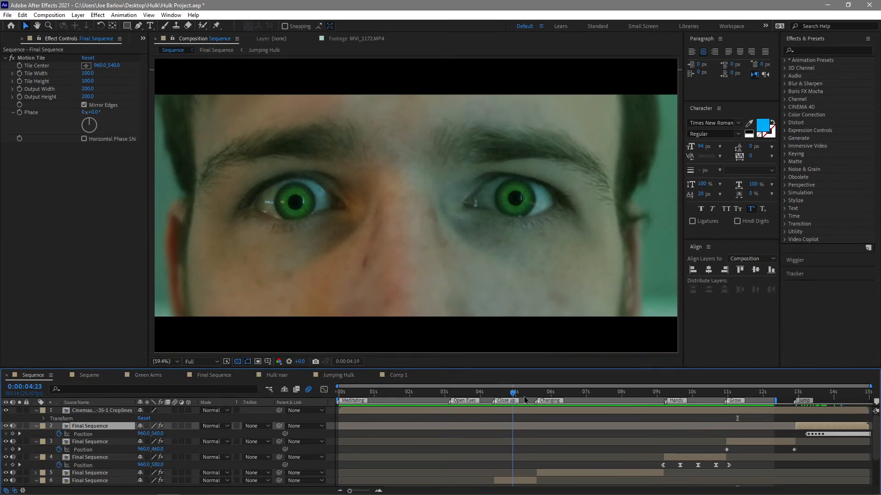
{"action": "left_click_drag", "start_coordinate": [500, 402], "coordinate": [509, 403]}
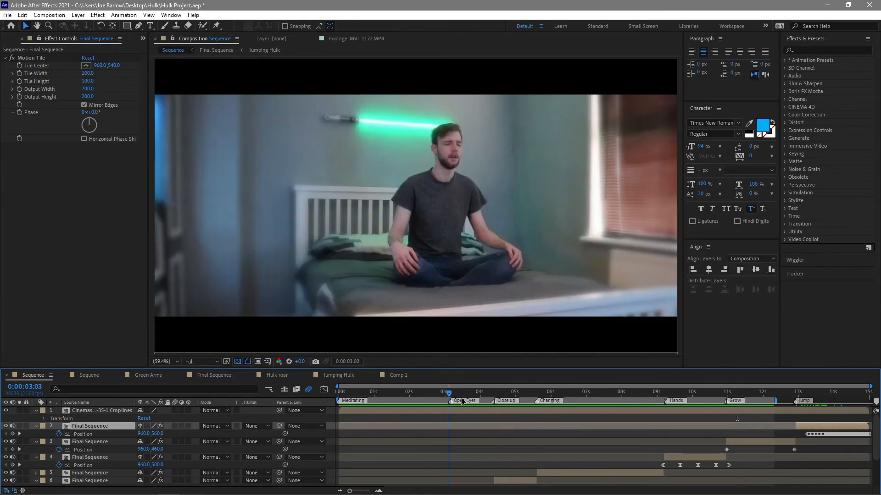
{"action": "mouse_move", "coordinate": [493, 403]}
{"action": "left_mouse_down"}
{"action": "mouse_move", "coordinate": [681, 417]}
{"action": "mouse_move", "coordinate": [728, 410]}
{"action": "mouse_move", "coordinate": [363, 405]}
{"action": "left_mouse_up"}
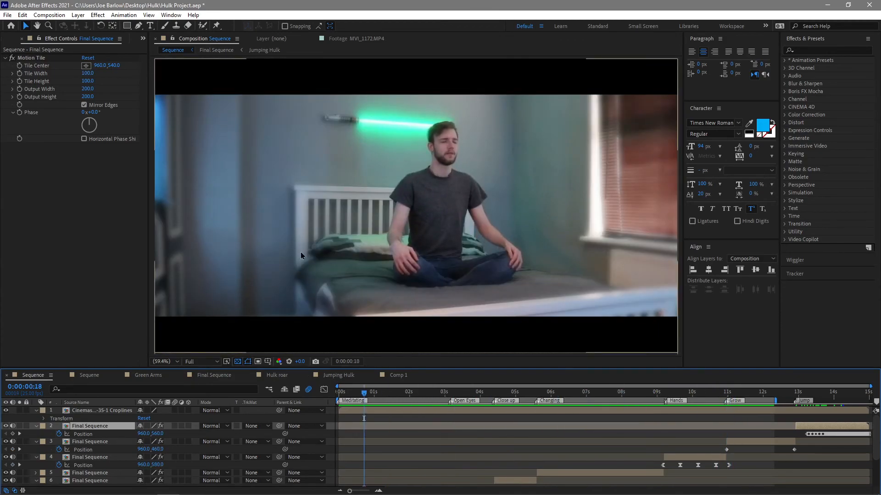